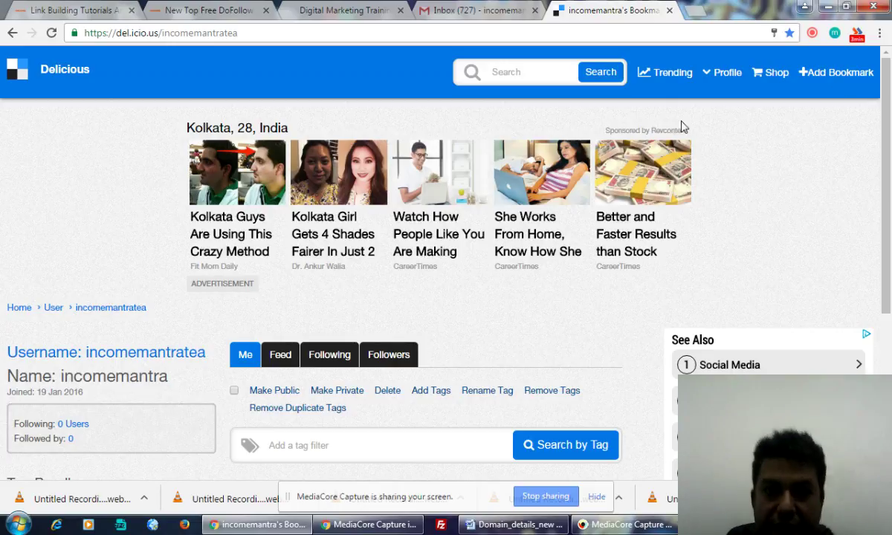
Step: Copy the web address of the Compete Infotech digital marketing course page
{"action": "left_click", "coordinate": [371, 9]}
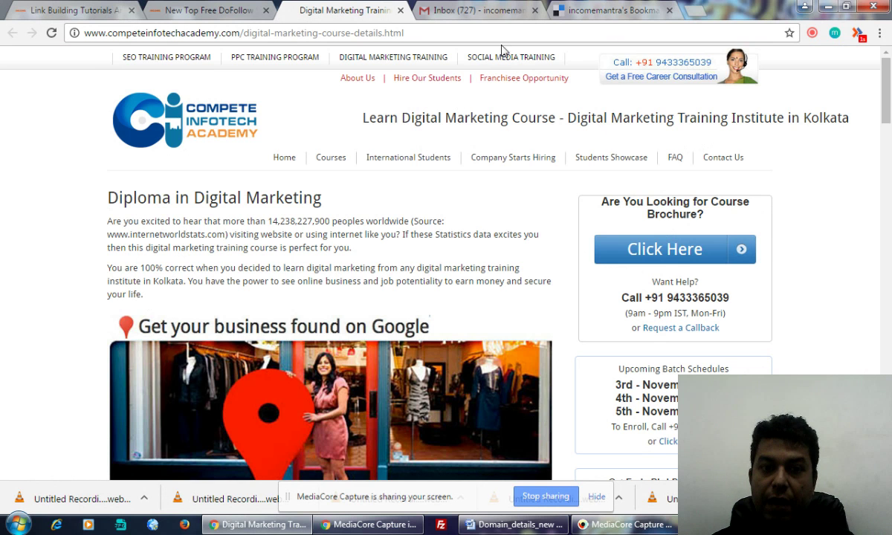
{"action": "scroll", "coordinate": [268, 186], "scroll_direction": "down", "scroll_amount": 15}
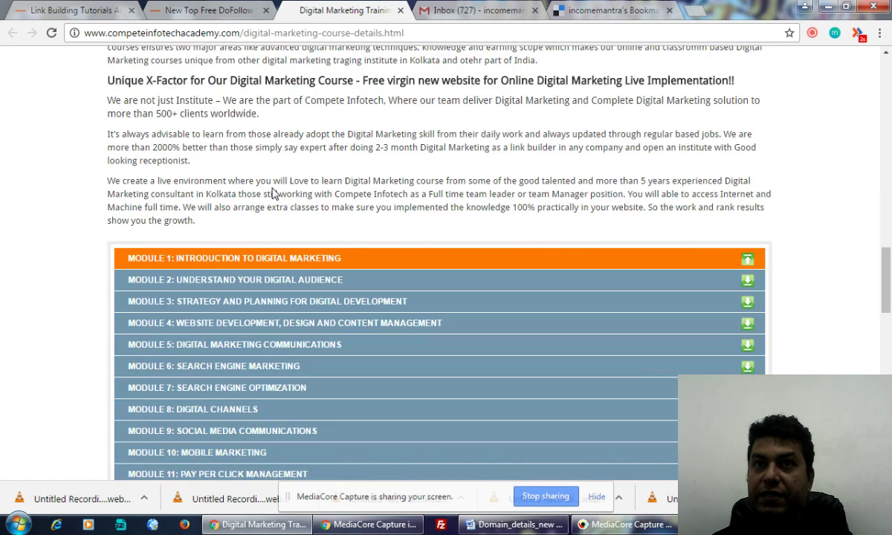
{"action": "scroll", "coordinate": [274, 193], "scroll_direction": "up", "scroll_amount": 10}
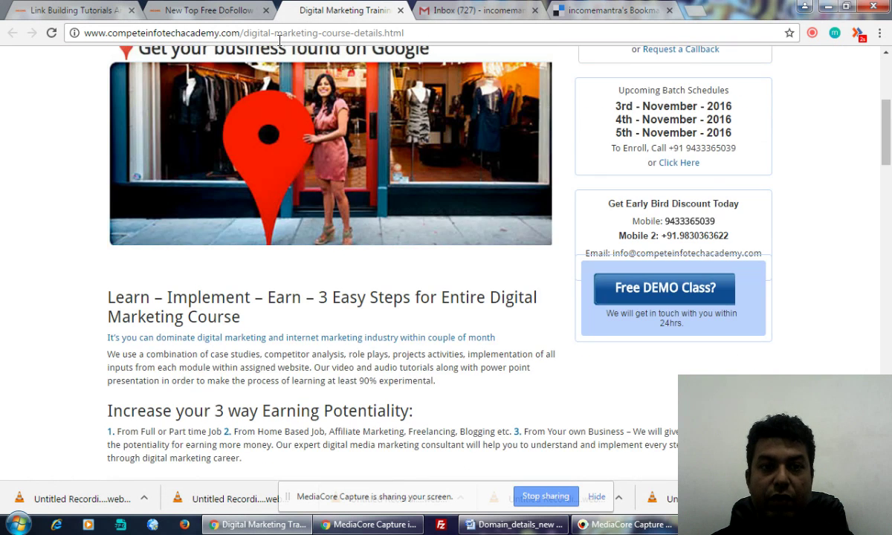
{"action": "left_click", "coordinate": [280, 37]}
{"action": "key", "text": "ctrl+c"}
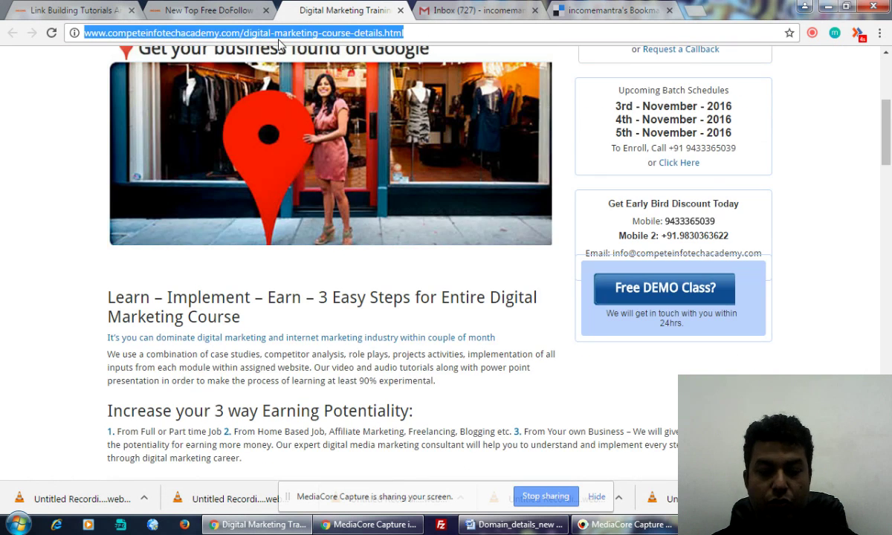
Step: Return to the Delicious profile page and look over it
{"action": "left_click", "coordinate": [588, 11]}
{"action": "scroll", "coordinate": [443, 331], "scroll_direction": "down", "scroll_amount": 4}
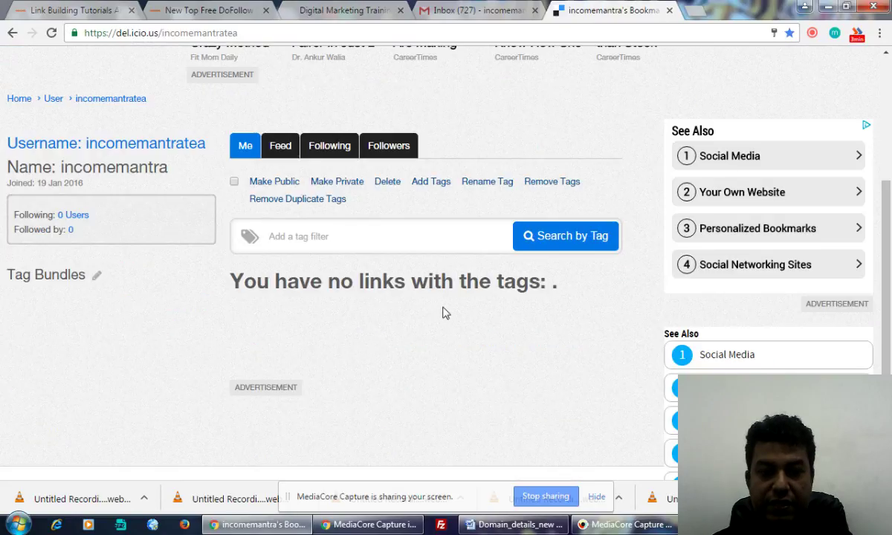
{"action": "left_click", "coordinate": [297, 235]}
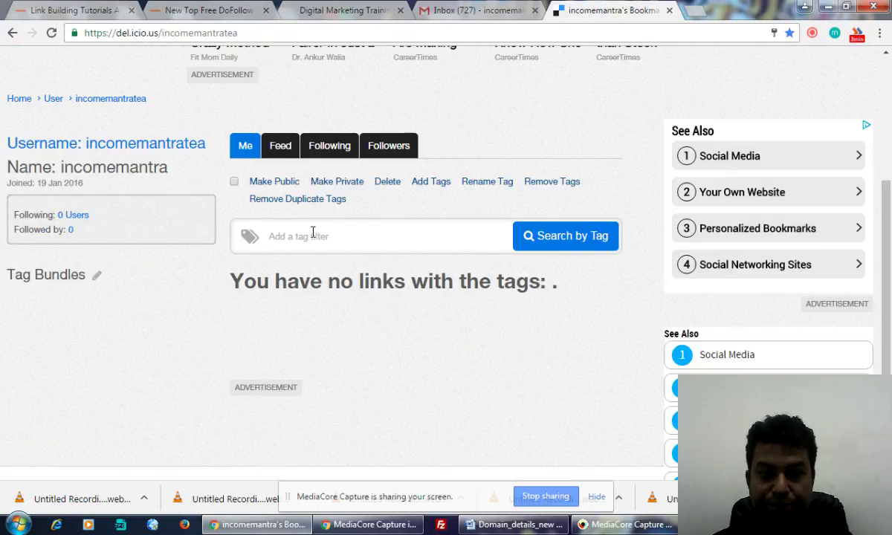
{"action": "scroll", "coordinate": [312, 233], "scroll_direction": "up", "scroll_amount": 3}
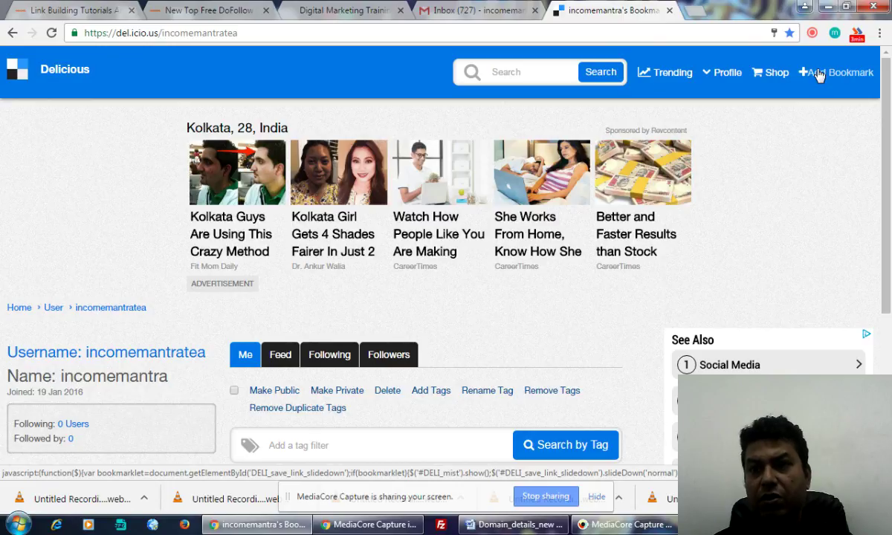
Step: Start a new bookmark and paste the course page address into its URL field
{"action": "left_click", "coordinate": [817, 74]}
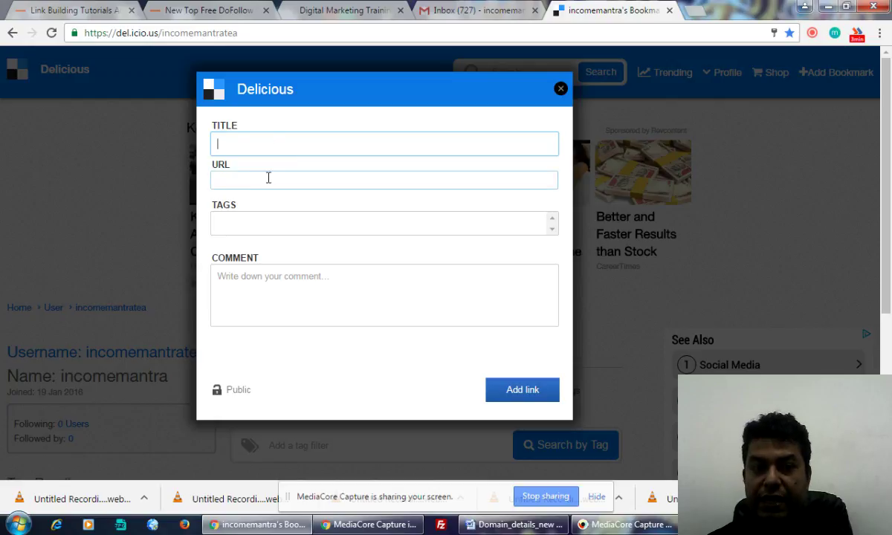
{"action": "left_click", "coordinate": [269, 177]}
{"action": "key", "text": "ctrl+v"}
{"action": "left_click", "coordinate": [311, 150]}
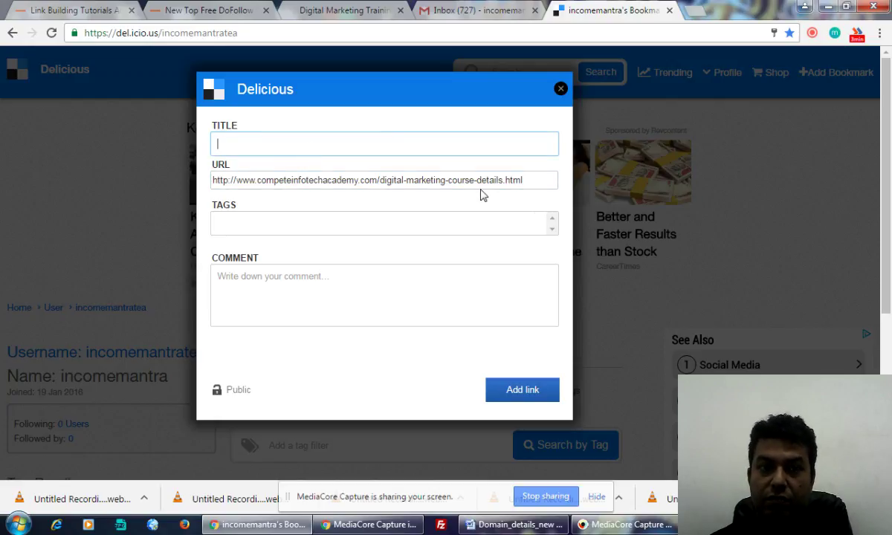
{"action": "left_click_drag", "start_coordinate": [530, 180], "coordinate": [205, 191]}
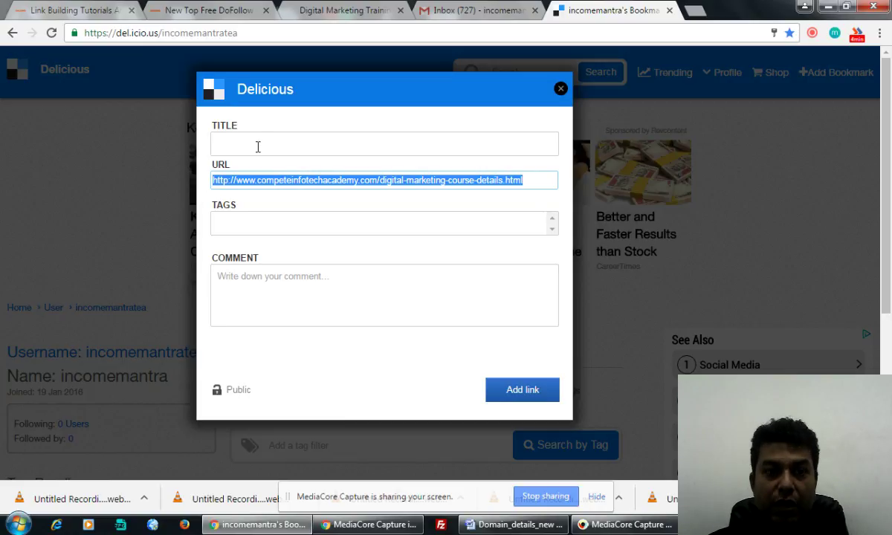
Step: Enter the title 'Learn Digital Marketing and Earn More than 50K per Month - Get Free DEMO Class'
{"action": "left_click", "coordinate": [350, 140]}
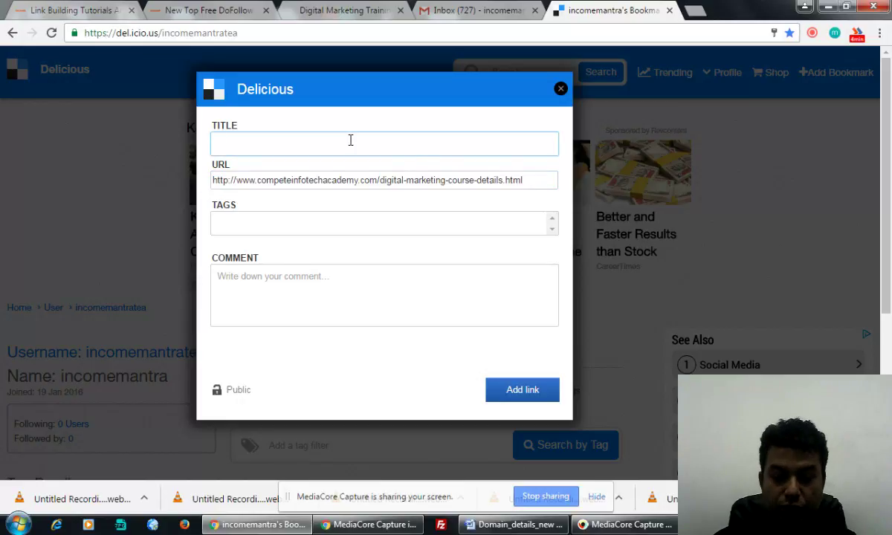
{"action": "type", "text": "Learn Digi"}
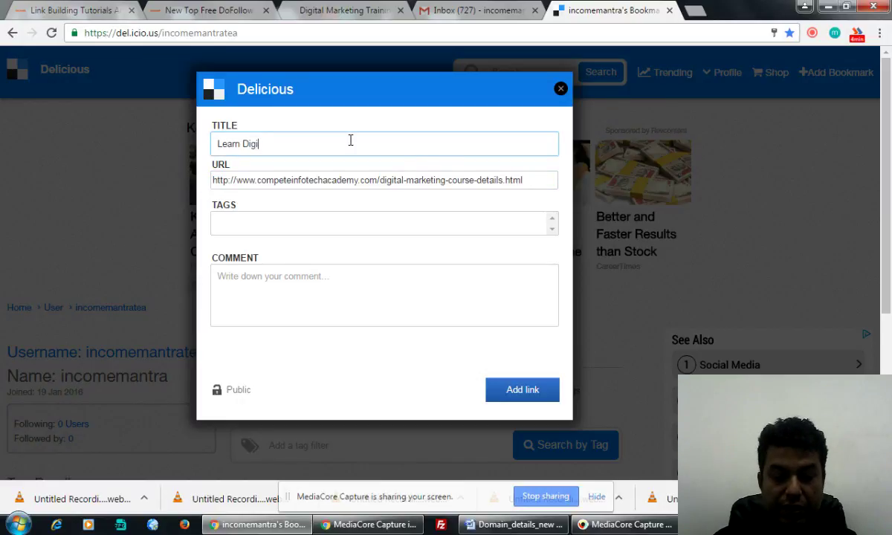
{"action": "type", "text": "tal Marketing"}
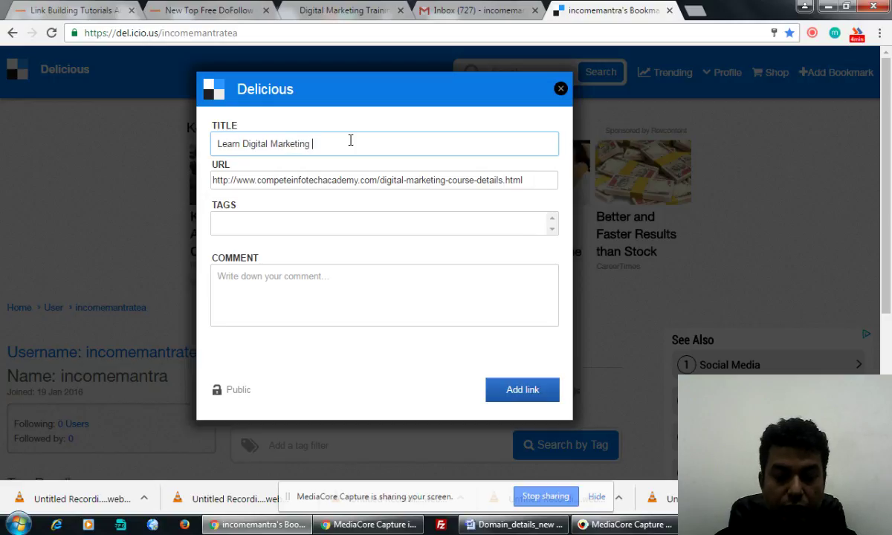
{"action": "type", "text": " and Earn"}
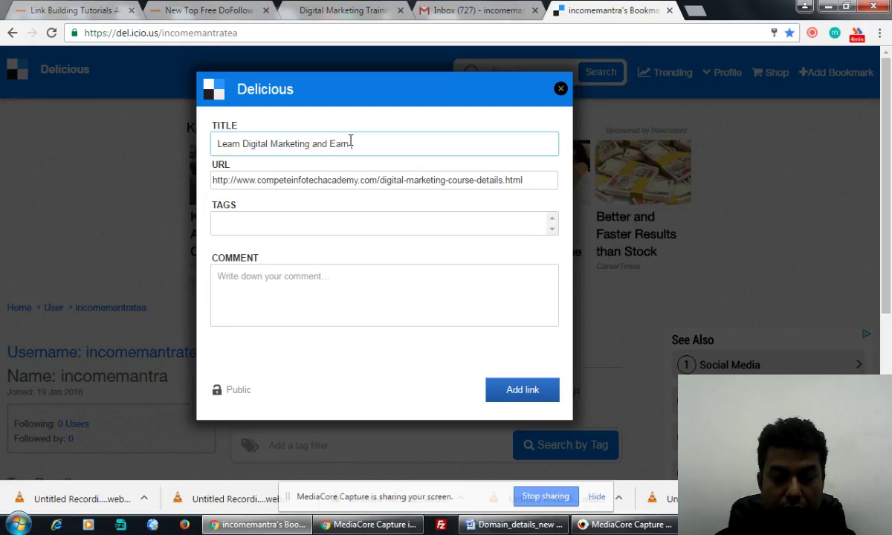
{"action": "type", "text": " More than "}
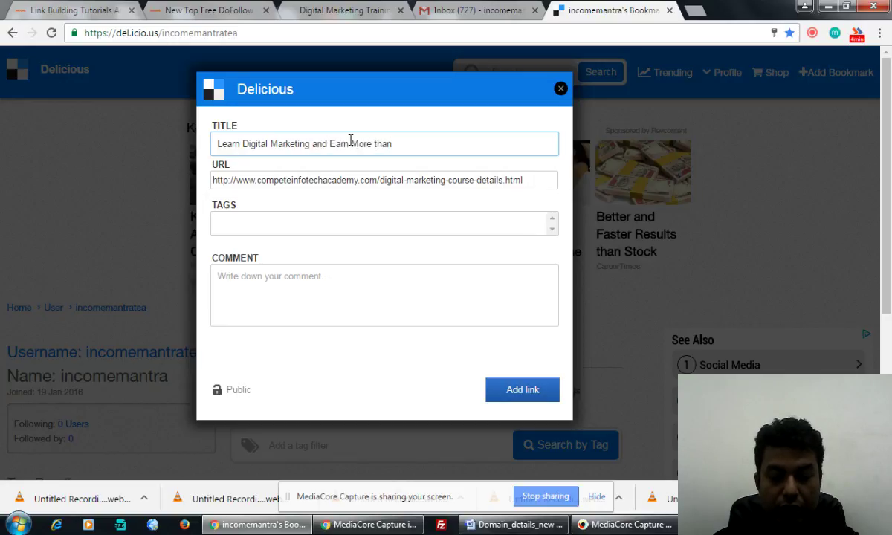
{"action": "type", "text": "50K per "}
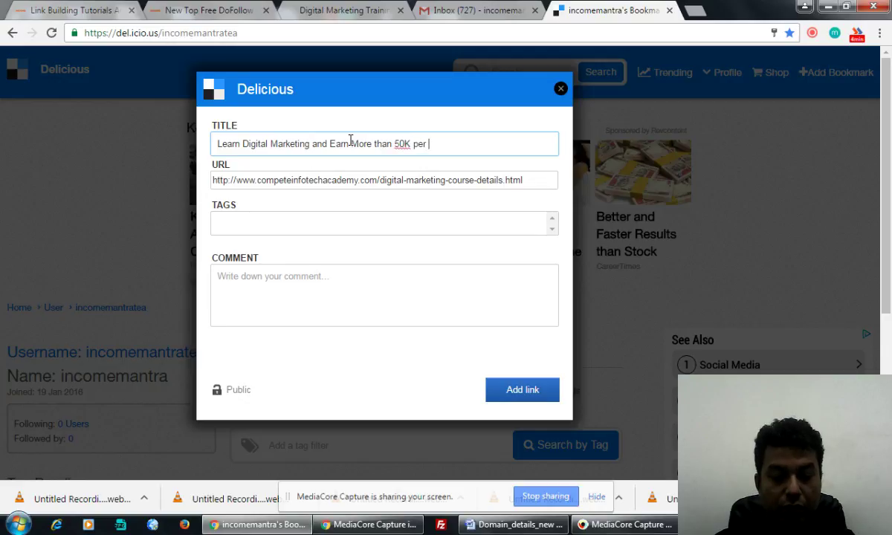
{"action": "type", "text": "month"}
{"action": "key", "text": "BackSpace"}
{"action": "key", "text": "BackSpace"}
{"action": "key", "text": "BackSpace"}
{"action": "key", "text": "BackSpace"}
{"action": "key", "text": "BackSpace"}
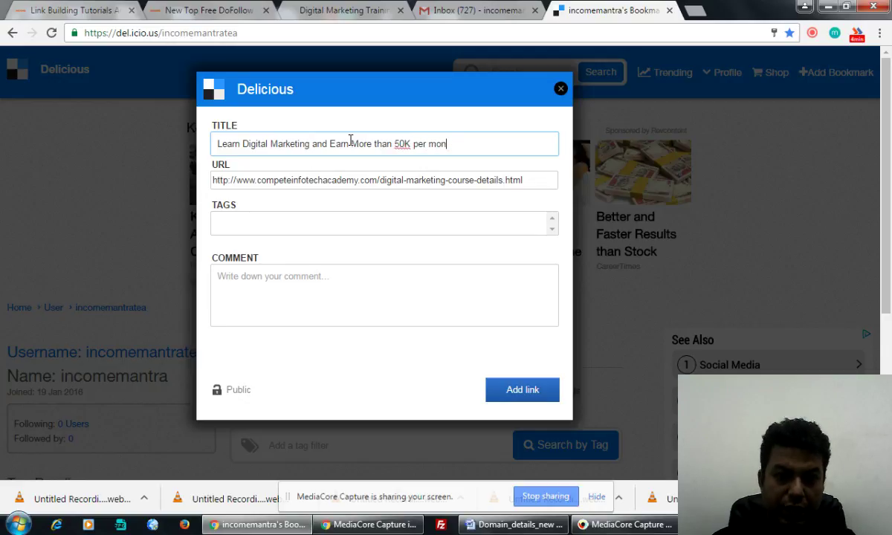
{"action": "type", "text": "Month"}
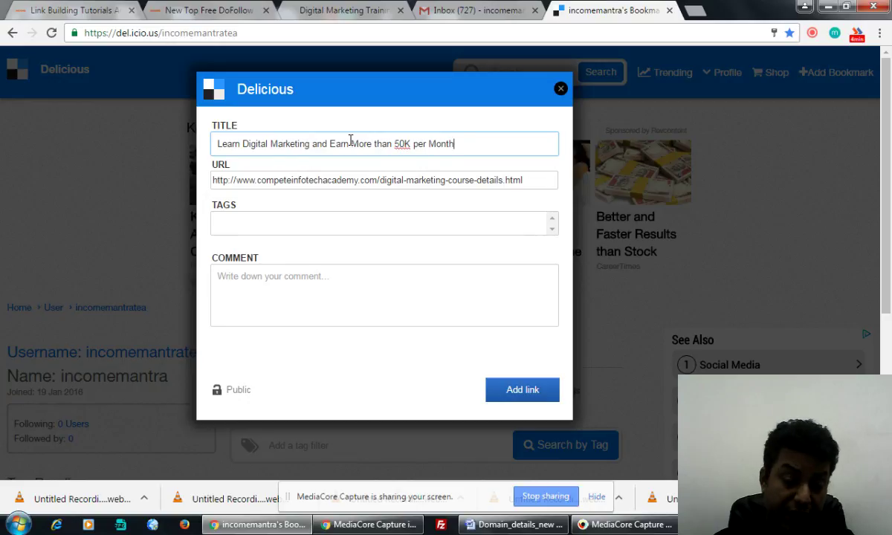
{"action": "type", "text": " - Get Free De"}
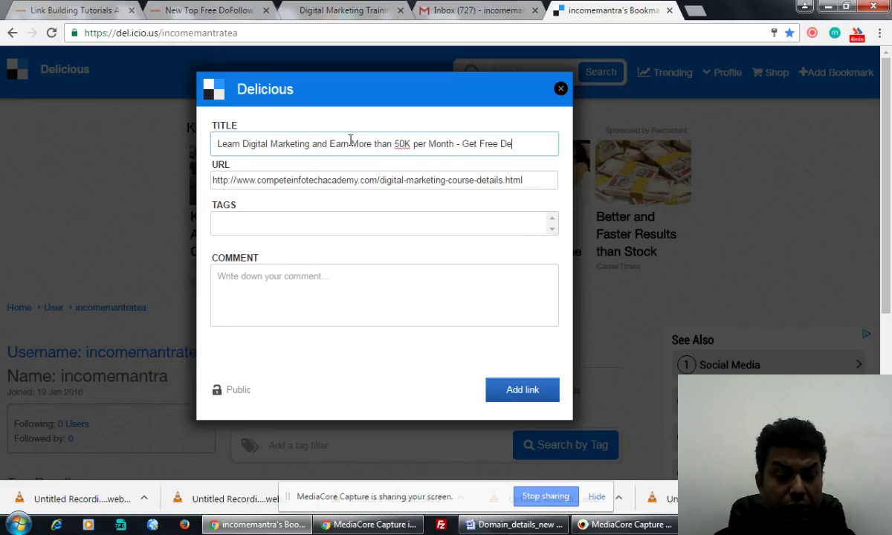
{"action": "key", "text": "BackSpace"}
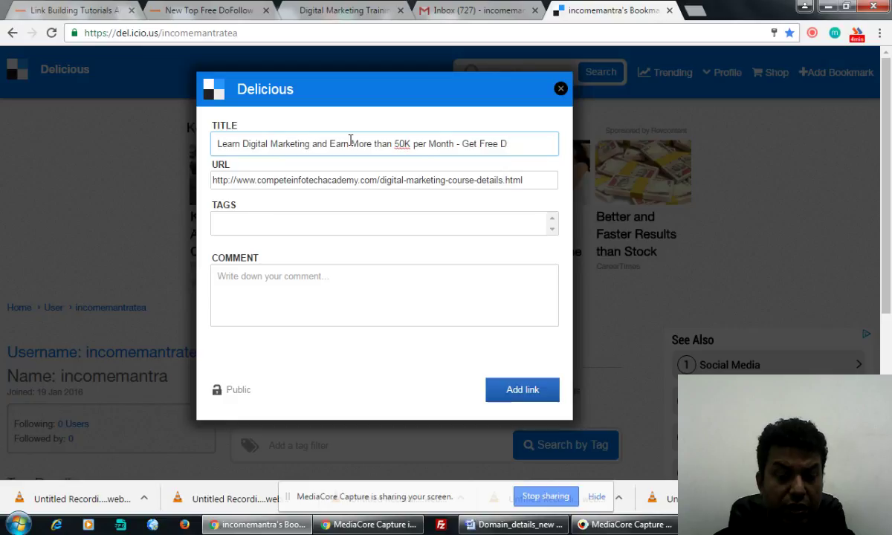
{"action": "type", "text": "EMO Class C"}
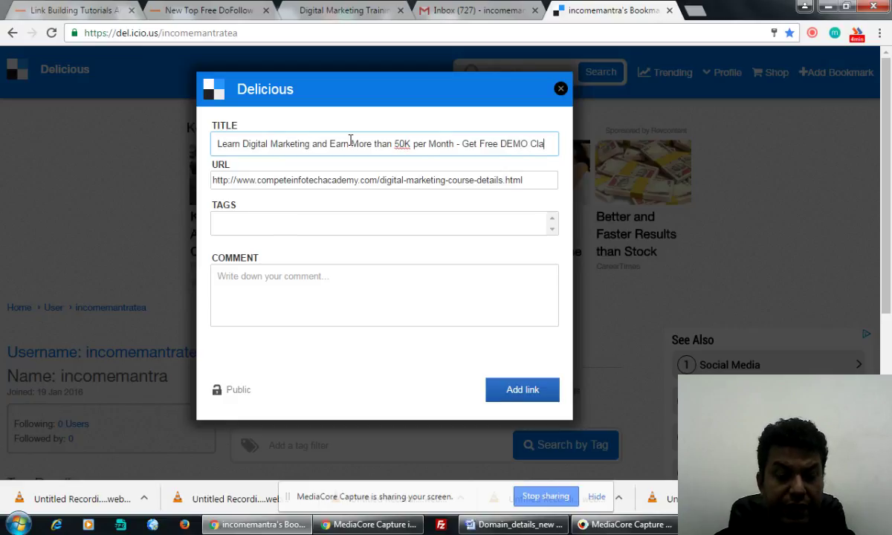
{"action": "key", "text": "BackSpace"}
{"action": "key", "text": "BackSpace"}
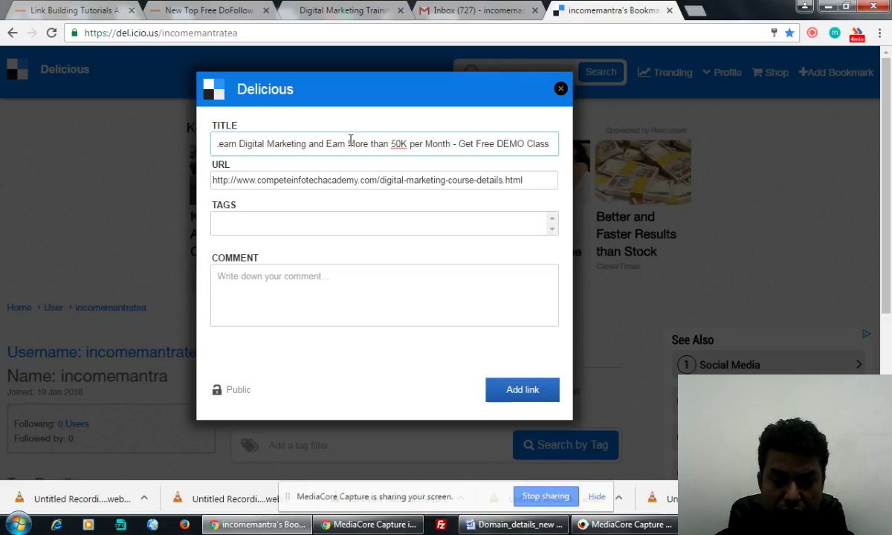
{"action": "type", "text": "Now"}
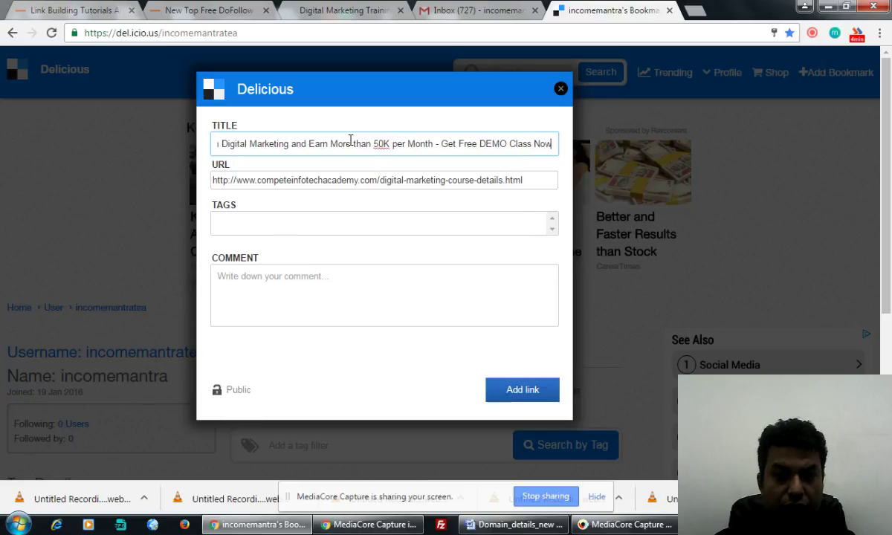
{"action": "key", "text": "BackSpace"}
{"action": "key", "text": "BackSpace"}
{"action": "key", "text": "BackSpace"}
{"action": "key", "text": "BackSpace"}
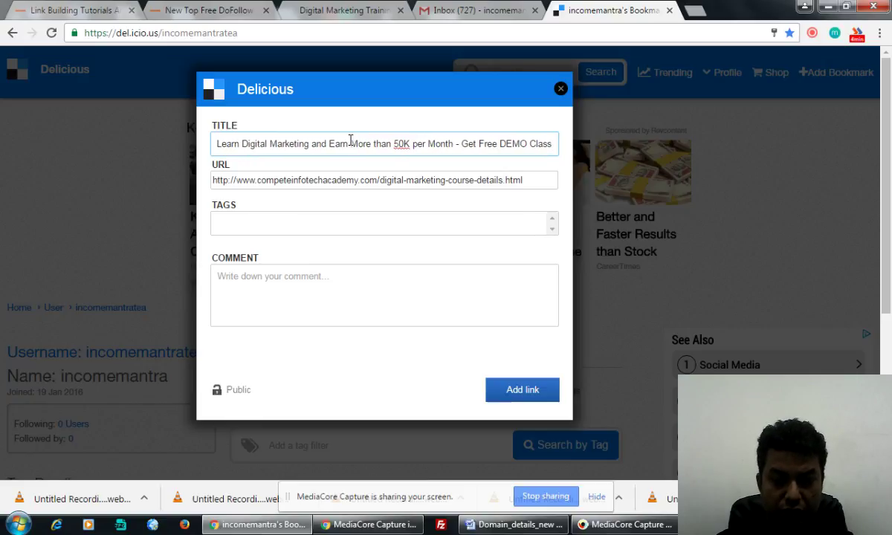
{"action": "key", "text": "BackSpace"}
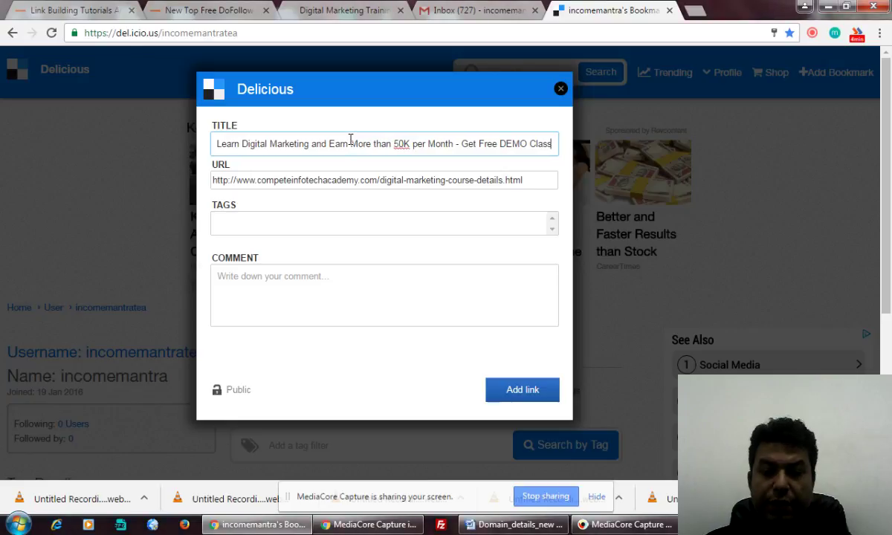
Step: Add the tags 'digital marketing training', 'learn digital marketing' and 'digital marketing course'
{"action": "left_click", "coordinate": [336, 231]}
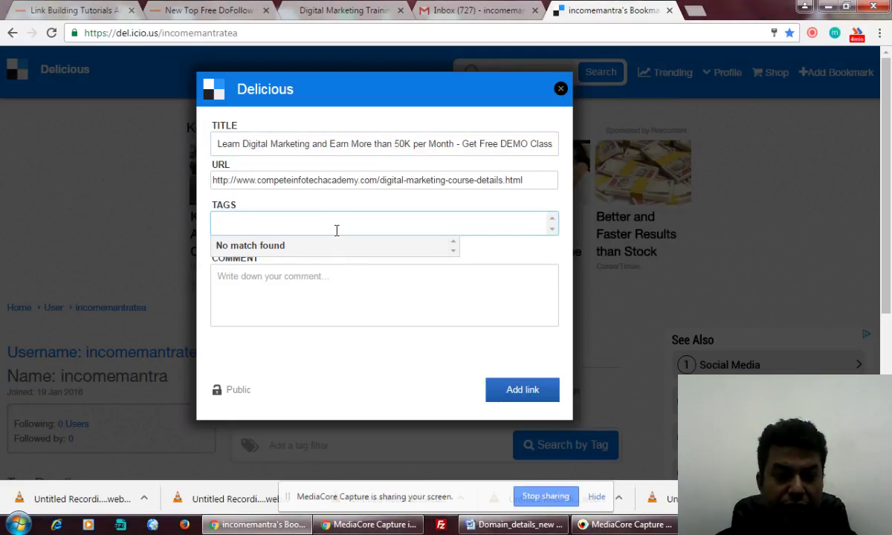
{"action": "type", "text": "digita"}
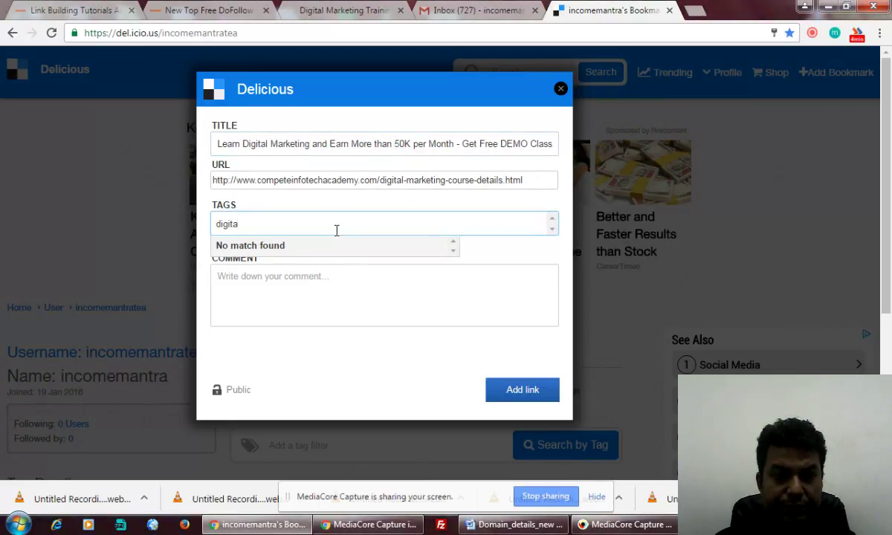
{"action": "type", "text": "l mark"}
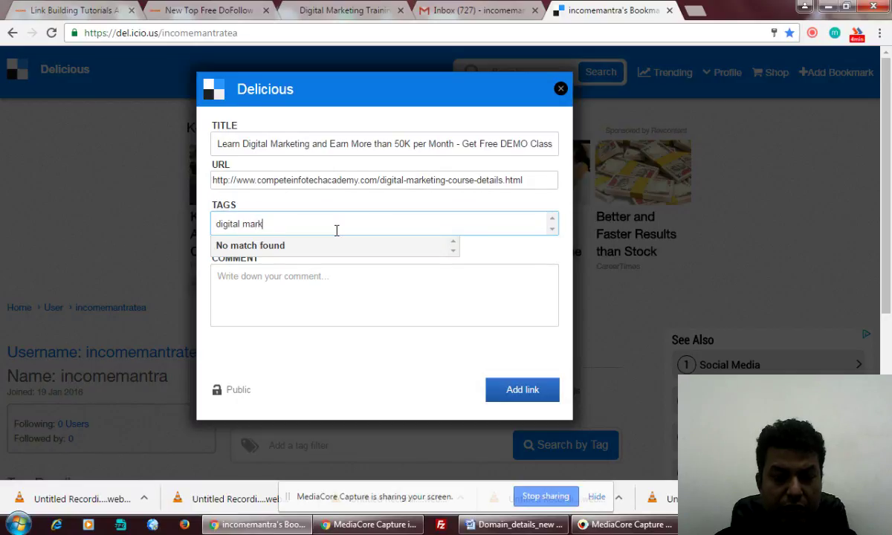
{"action": "type", "text": "eting tra"}
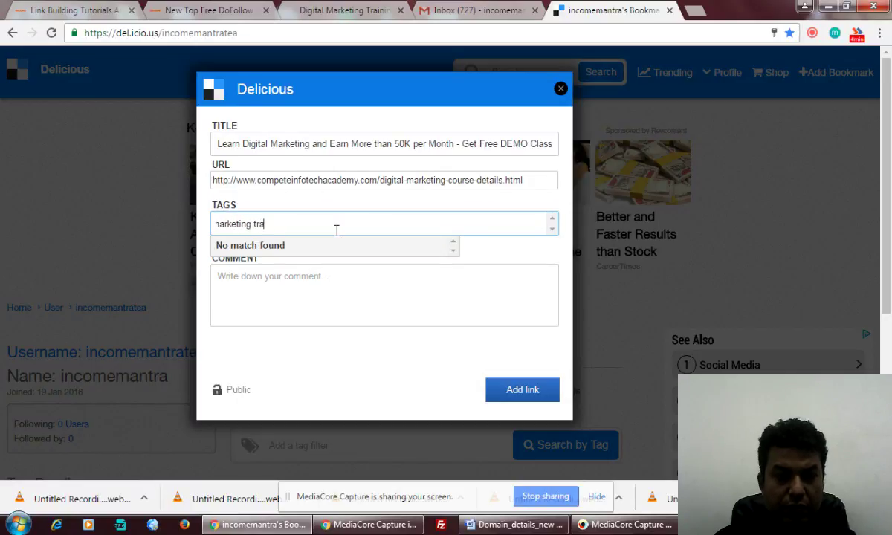
{"action": "type", "text": "ining"}
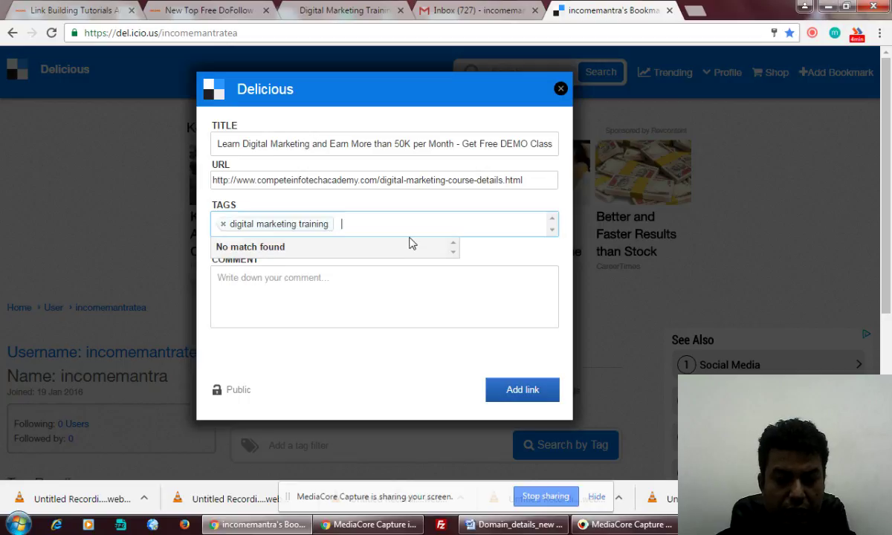
{"action": "type", "text": ",learn di"}
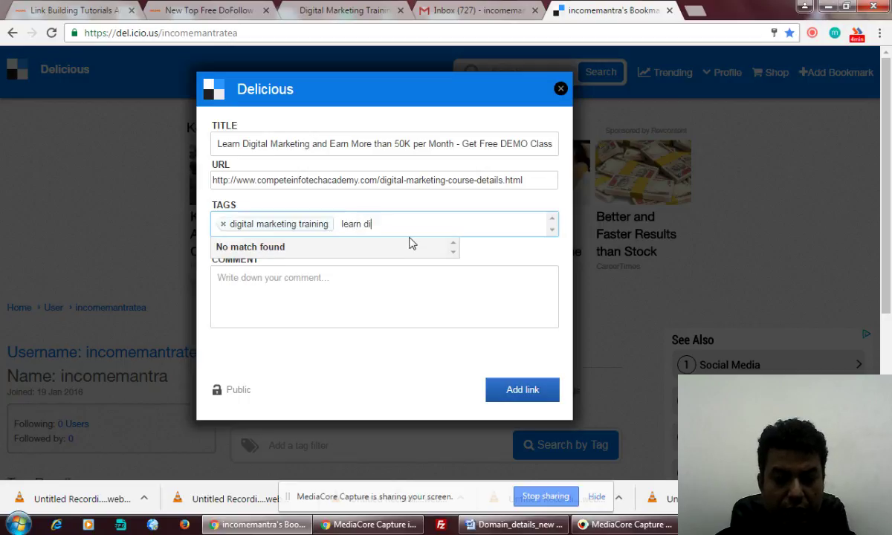
{"action": "type", "text": "gital markwetin"}
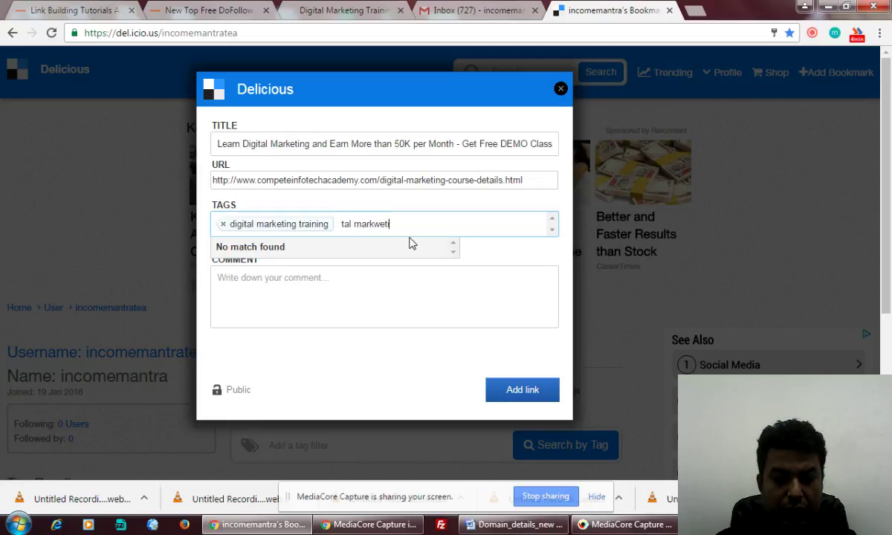
{"action": "key", "text": "BackSpace"}
{"action": "key", "text": "BackSpace"}
{"action": "key", "text": "BackSpace"}
{"action": "key", "text": "BackSpace"}
{"action": "key", "text": "BackSpace"}
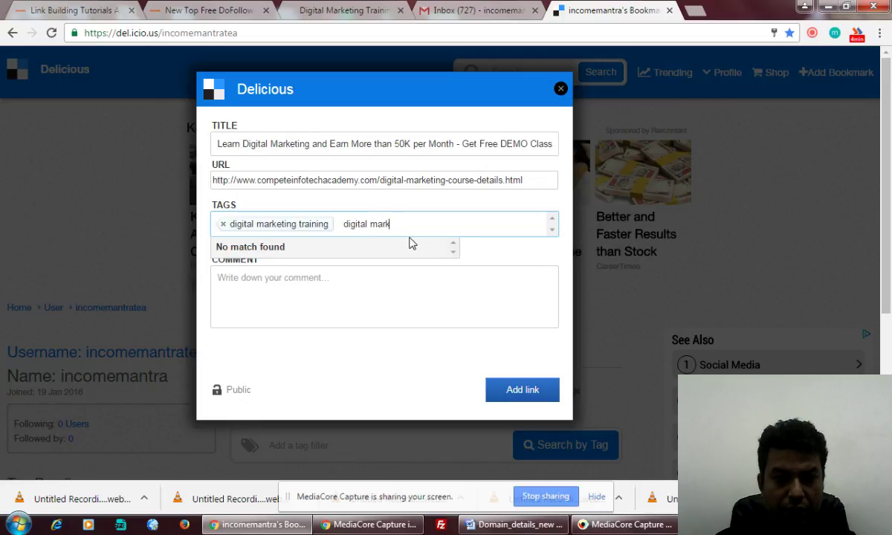
{"action": "type", "text": "eting"}
{"action": "key", "text": "Return"}
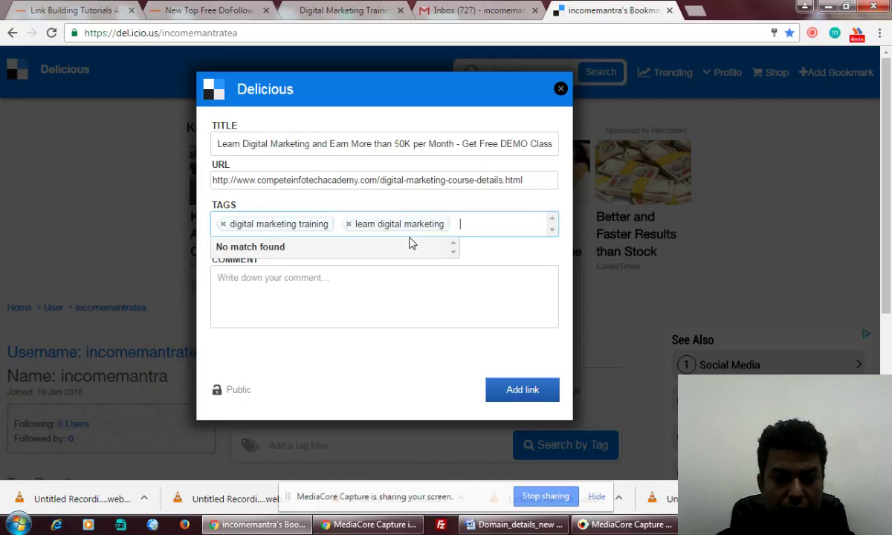
{"action": "type", "text": "digital ma"}
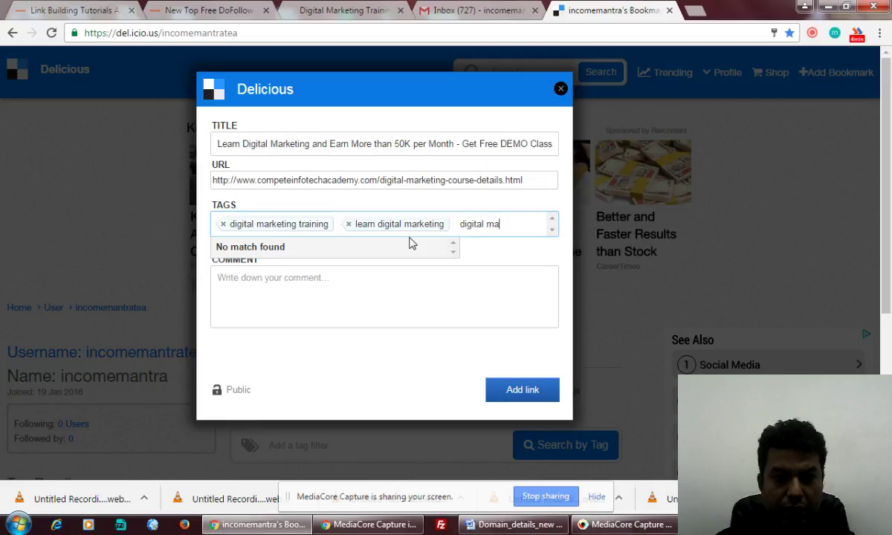
{"action": "type", "text": "rketing course"}
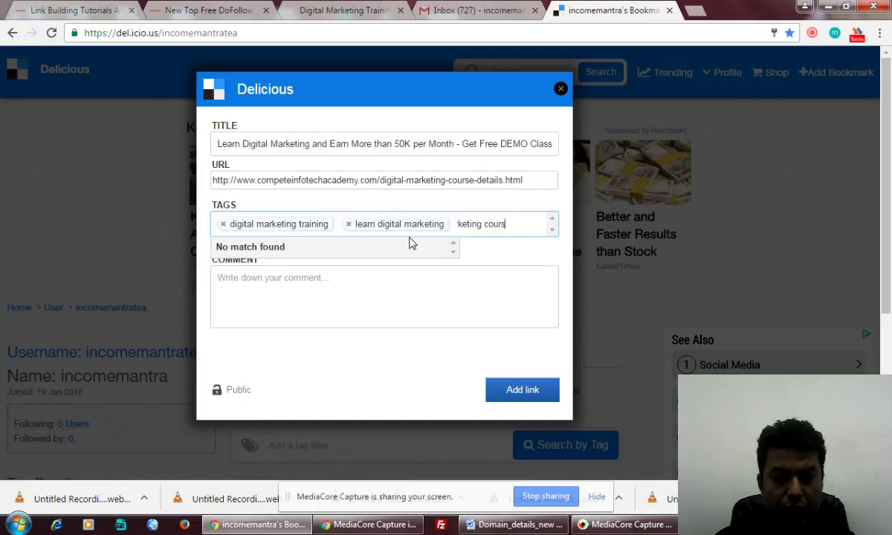
{"action": "key", "text": "Return"}
Step: Add the tags 'digital marketing training institute' and a free demo class tag
{"action": "type", "text": "digital "}
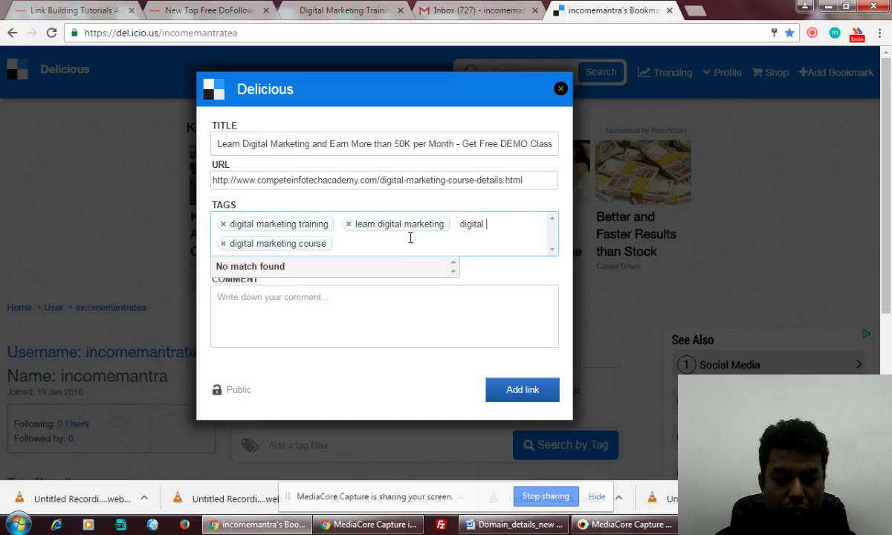
{"action": "type", "text": "marketing trai"}
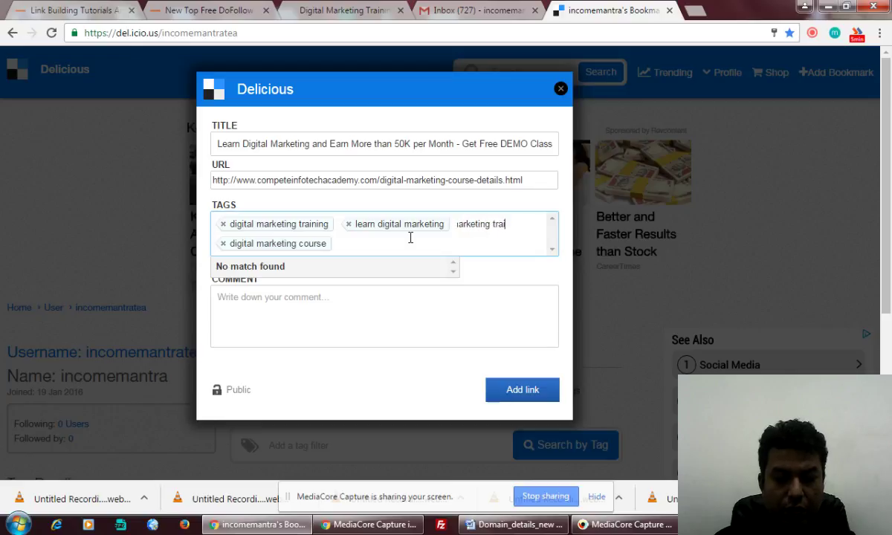
{"action": "type", "text": "ning institute"}
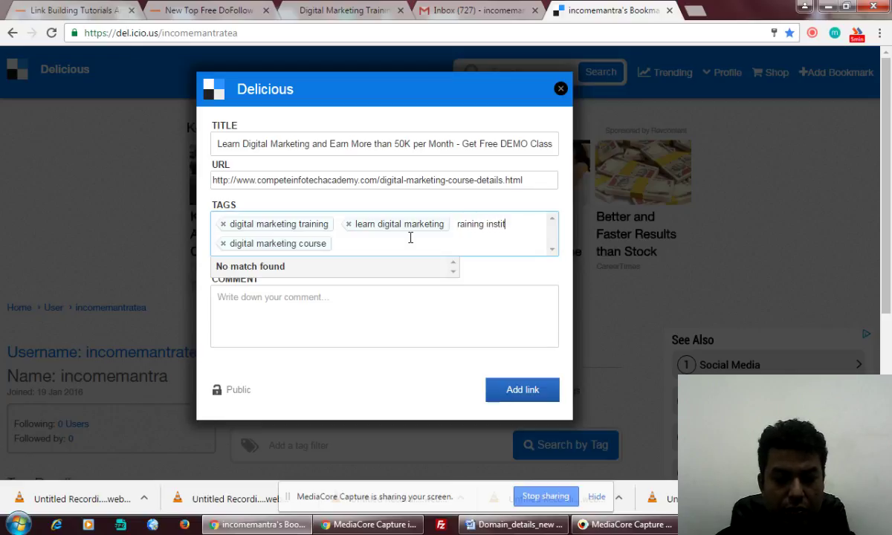
{"action": "key", "text": "Return"}
{"action": "type", "text": "freed e"}
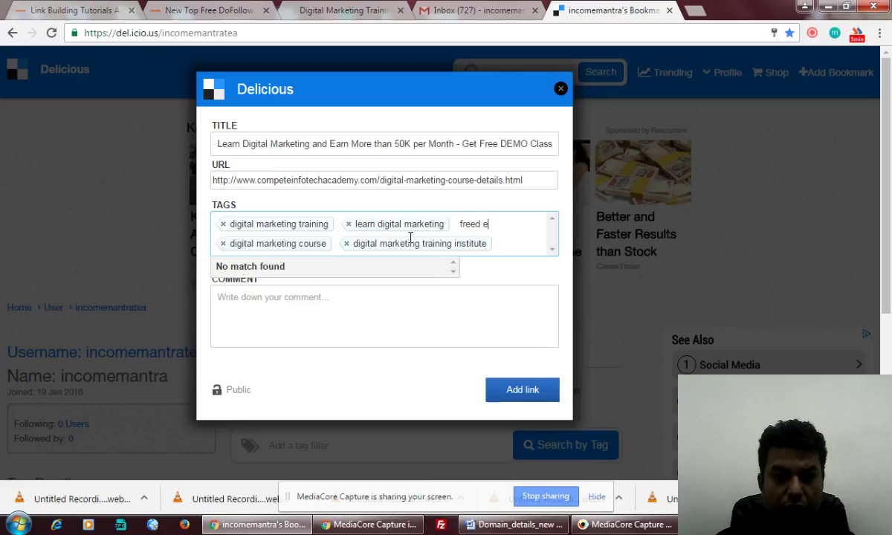
{"action": "type", "text": "mo class"}
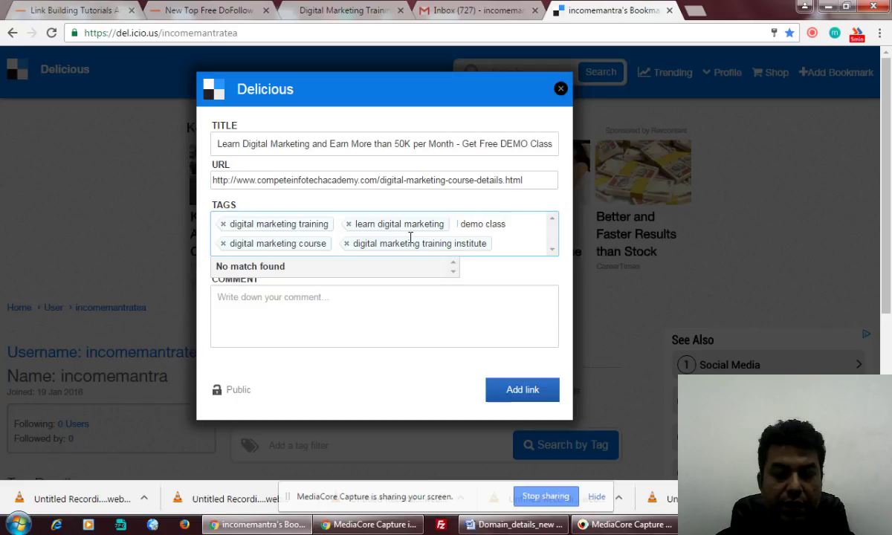
{"action": "key", "text": "Return"}
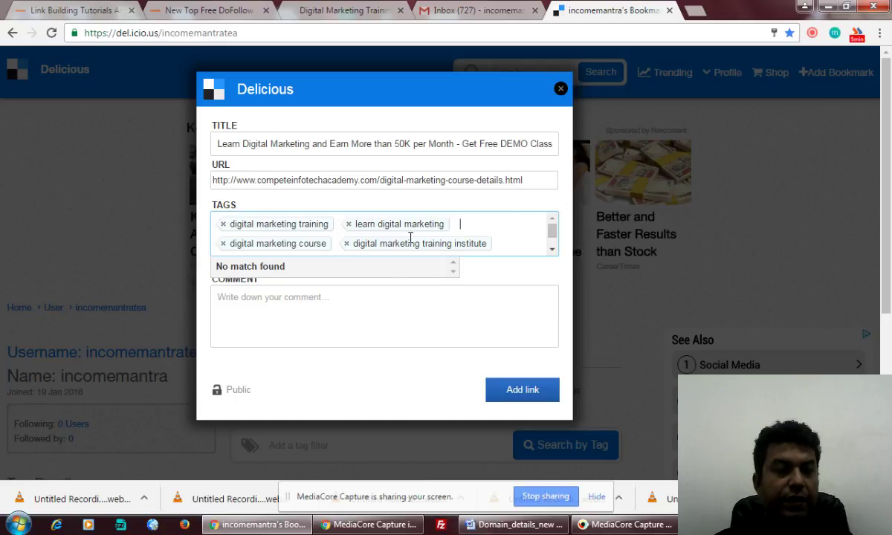
{"action": "left_click", "coordinate": [325, 311]}
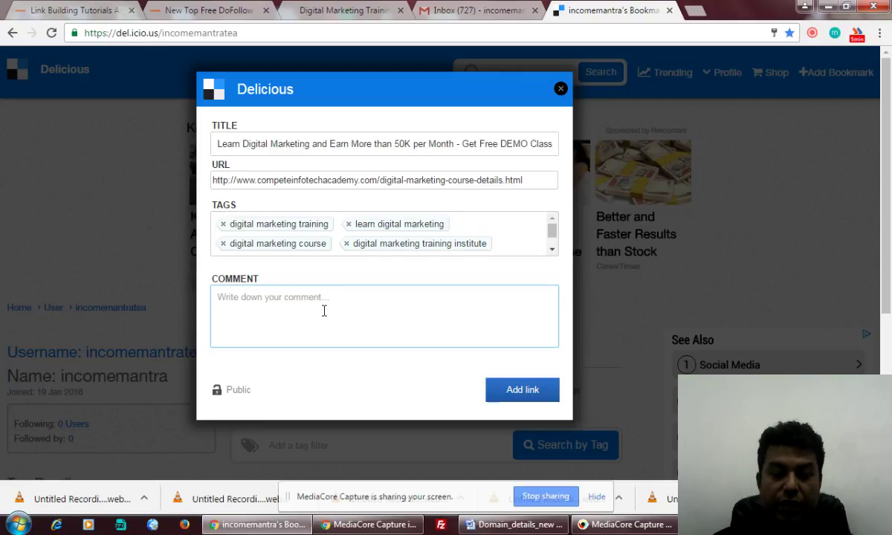
Step: Start the comment with 'Learn Digital Marketing via both online and classroom method'
{"action": "type", "text": "Learn Dig"}
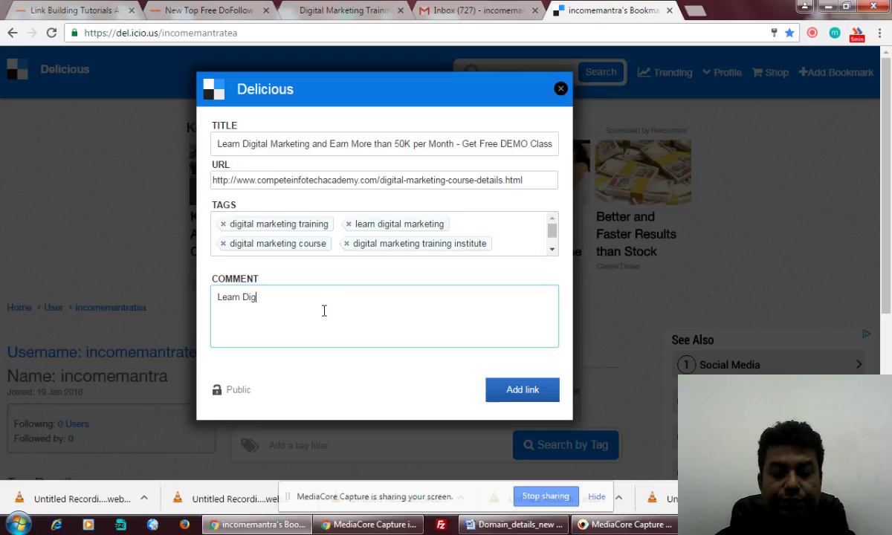
{"action": "type", "text": "ital "}
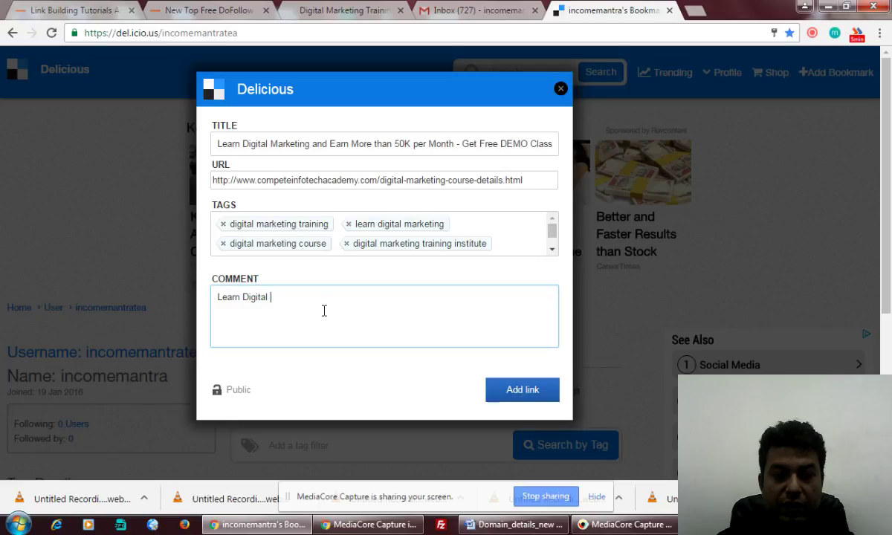
{"action": "type", "text": "Marketing bot"}
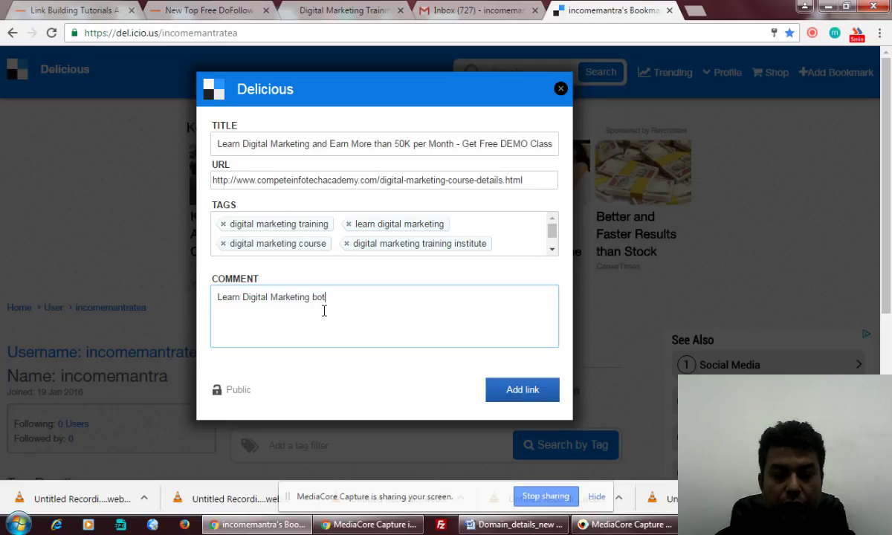
{"action": "type", "text": "h online and c"}
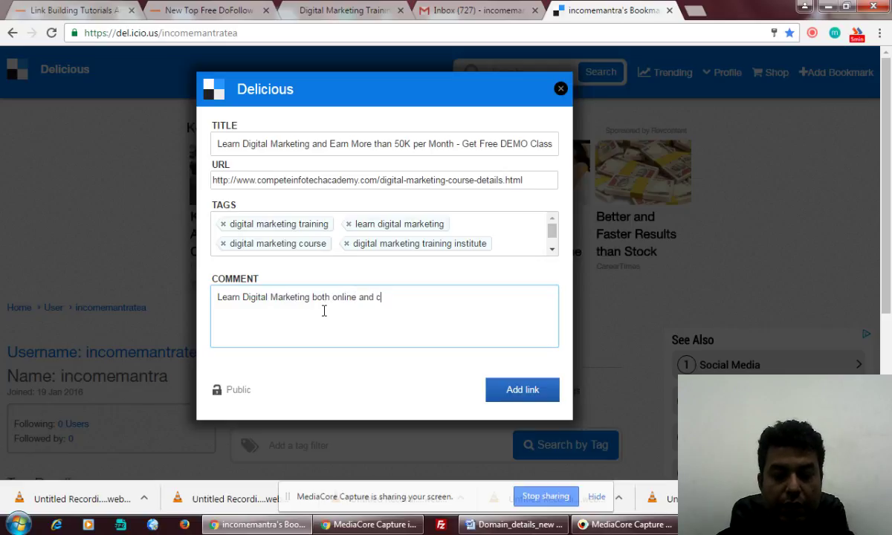
{"action": "type", "text": "lassroom methid"}
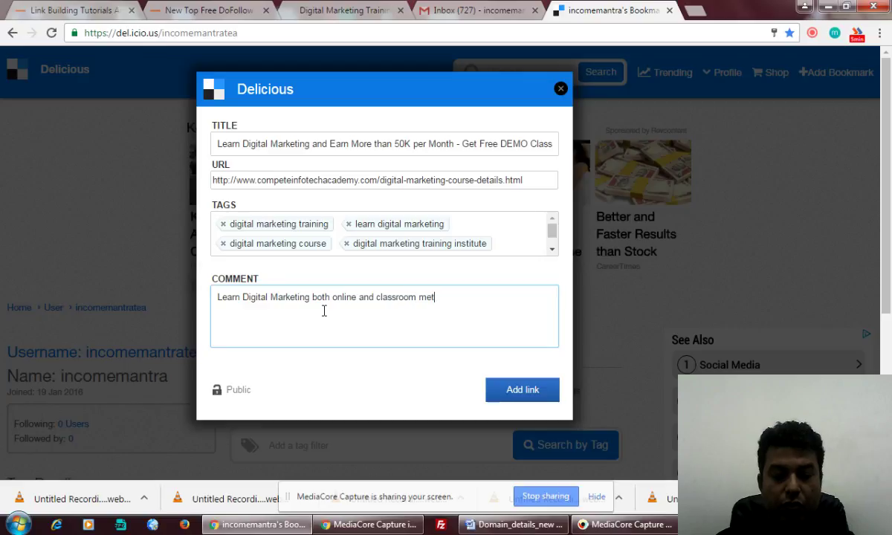
{"action": "key", "text": "BackSpace"}
{"action": "key", "text": "BackSpace"}
{"action": "key", "text": "BackSpace"}
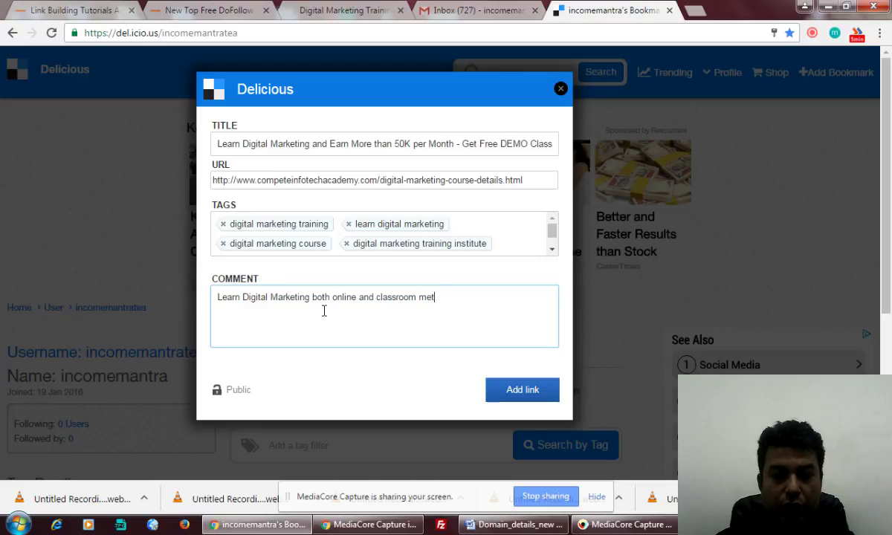
{"action": "type", "text": "hod"}
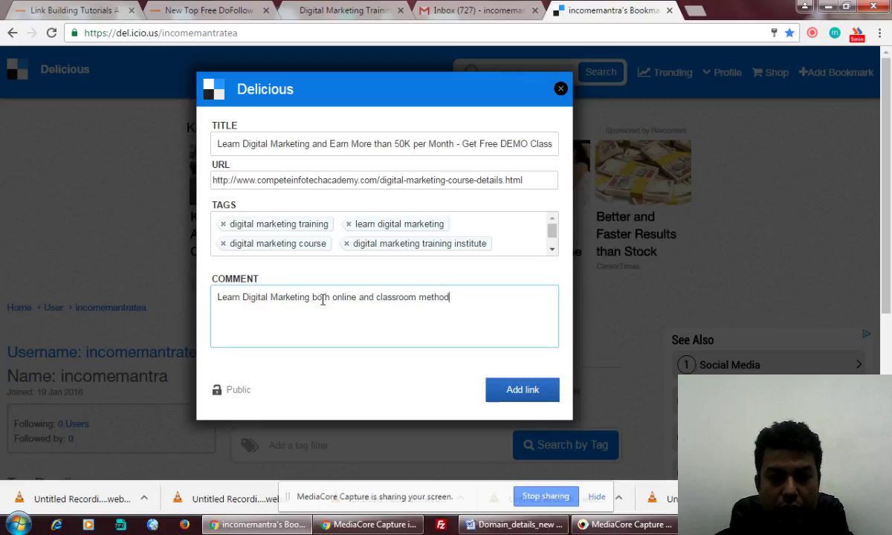
{"action": "left_click", "coordinate": [312, 297]}
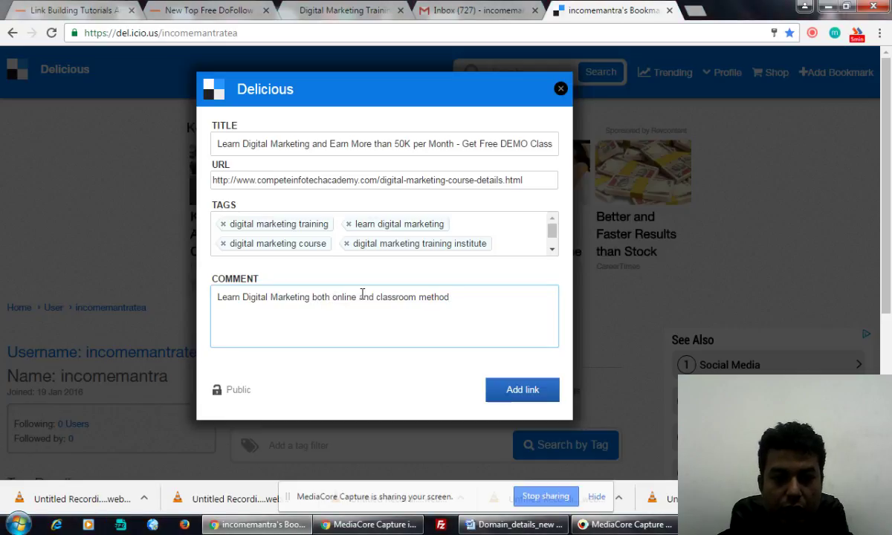
{"action": "type", "text": "via"}
Step: Continue the comment about the 10+ Exp mentor and add 'Call' with the institute's phone numbers
{"action": "left_click", "coordinate": [476, 296]}
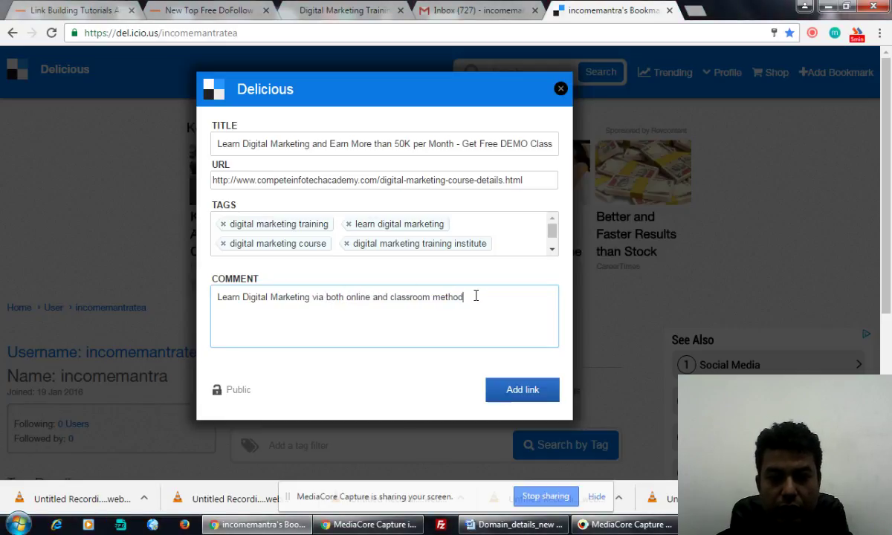
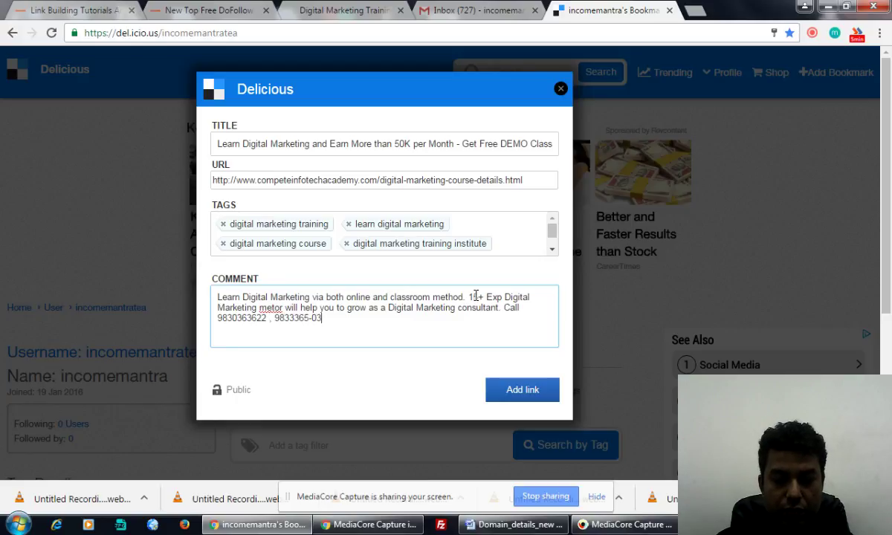
{"action": "key", "text": "BackSpace"}
{"action": "key", "text": "BackSpace"}
{"action": "key", "text": "BackSpace"}
{"action": "key", "text": "BackSpace"}
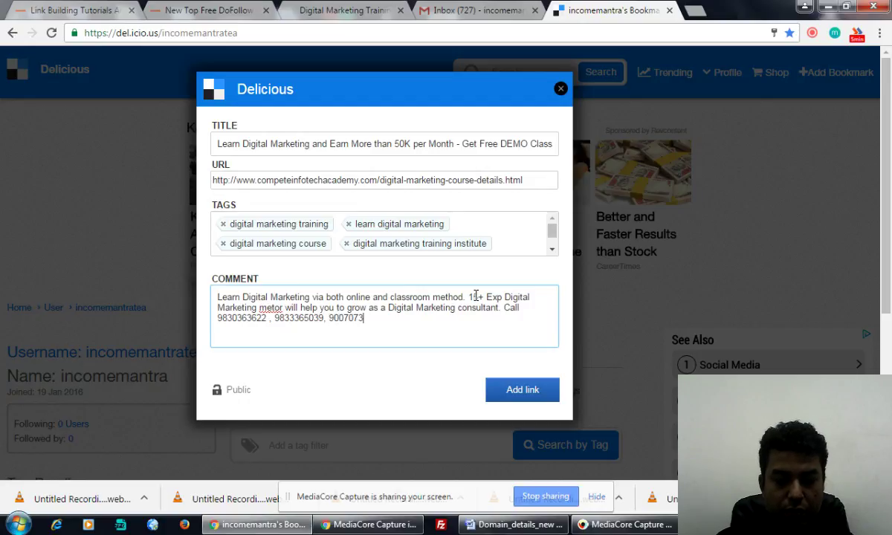
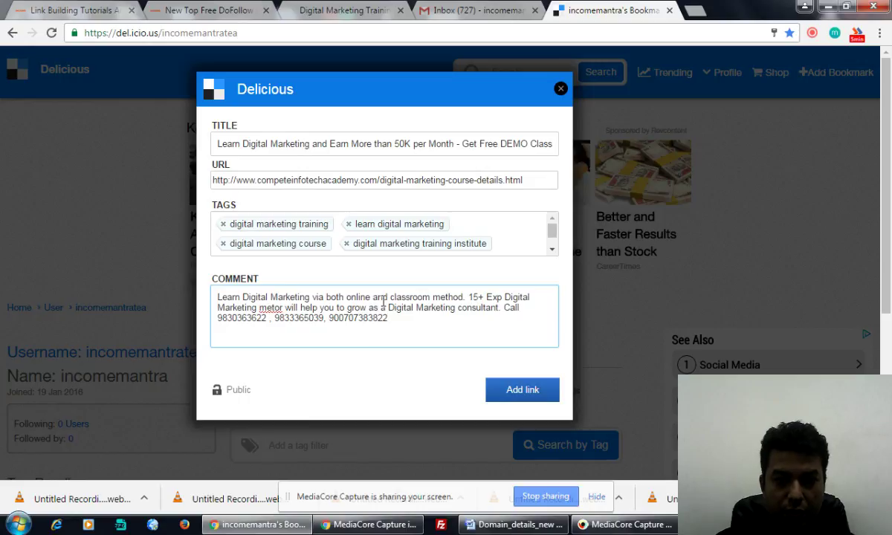
Step: Finish the phone number, correct 'metor' to 'mentor', and append the contact e-mail address
{"action": "left_click", "coordinate": [271, 307]}
{"action": "type", "text": "nt"}
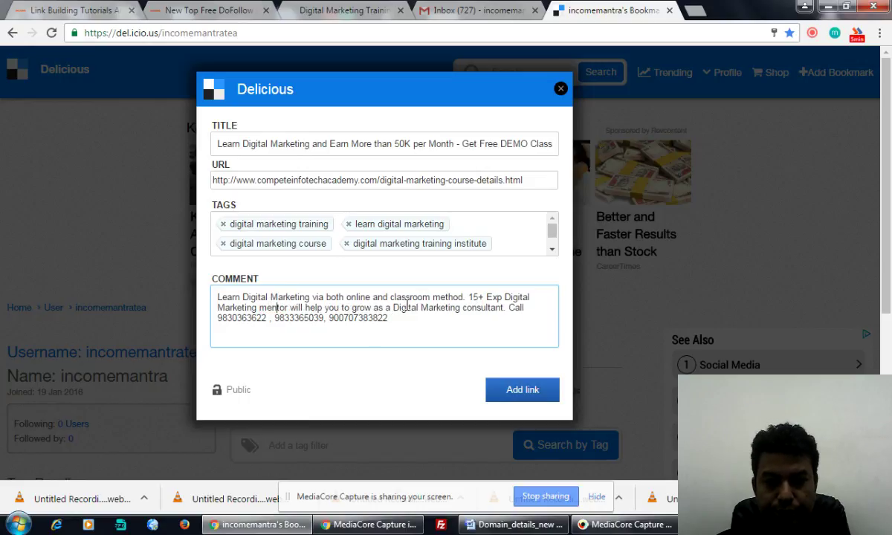
{"action": "left_click", "coordinate": [429, 320]}
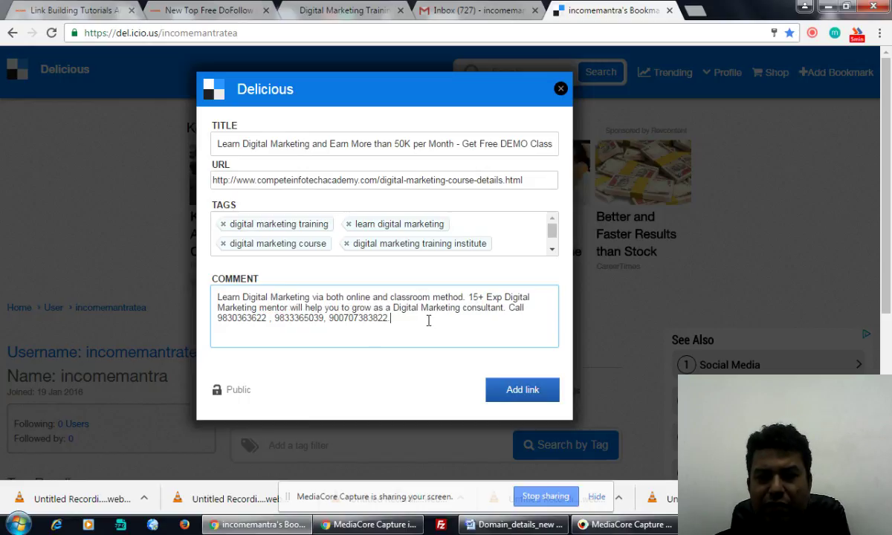
{"action": "type", "text": "or"}
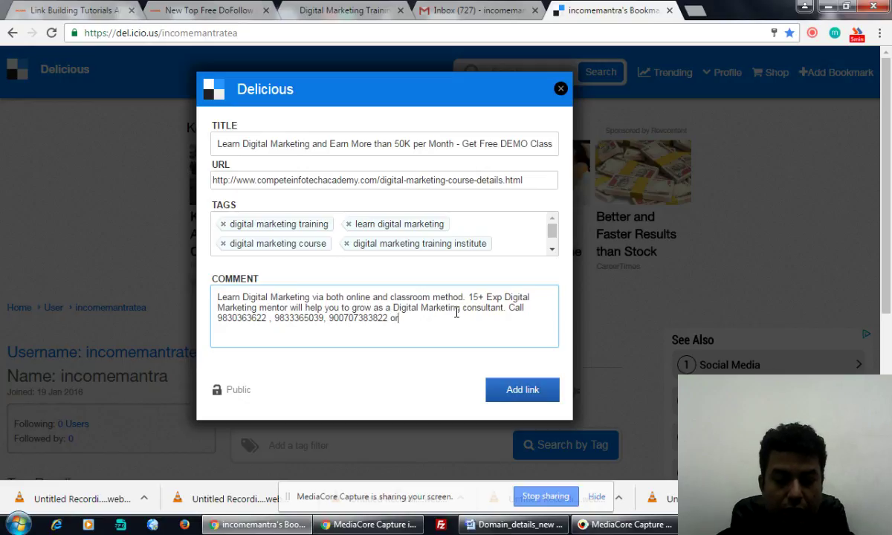
{"action": "type", "text": " email us at"}
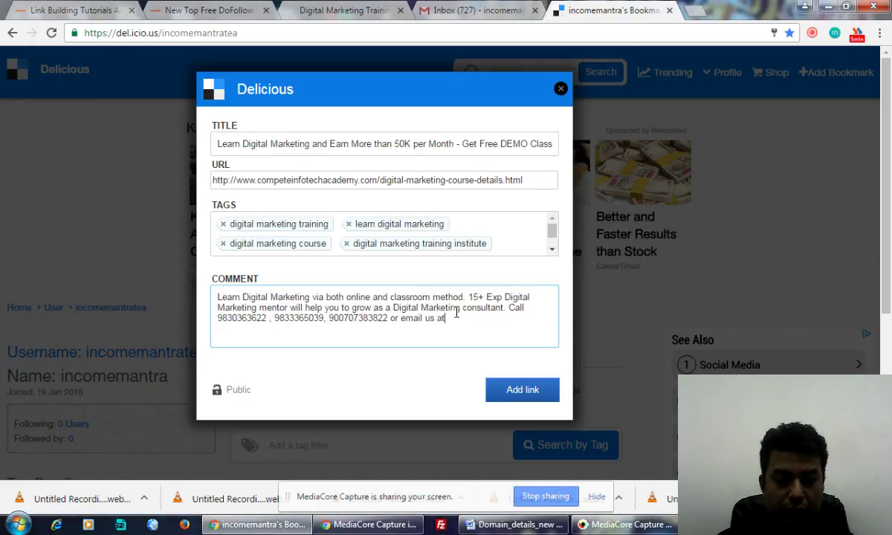
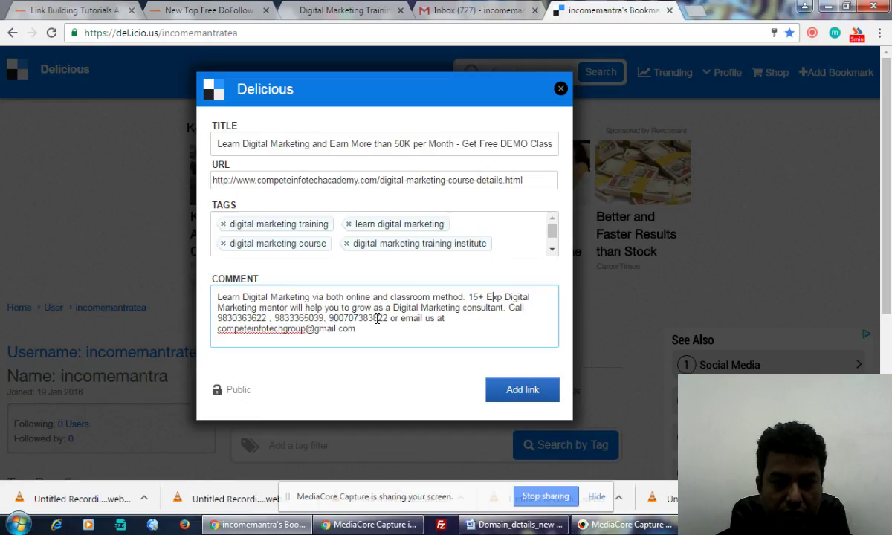
{"action": "left_click", "coordinate": [385, 318]}
Step: Trim the third phone number's extra digits, save the bookmark, and open your saved links
{"action": "key", "text": "BackSpace"}
{"action": "key", "text": "BackSpace"}
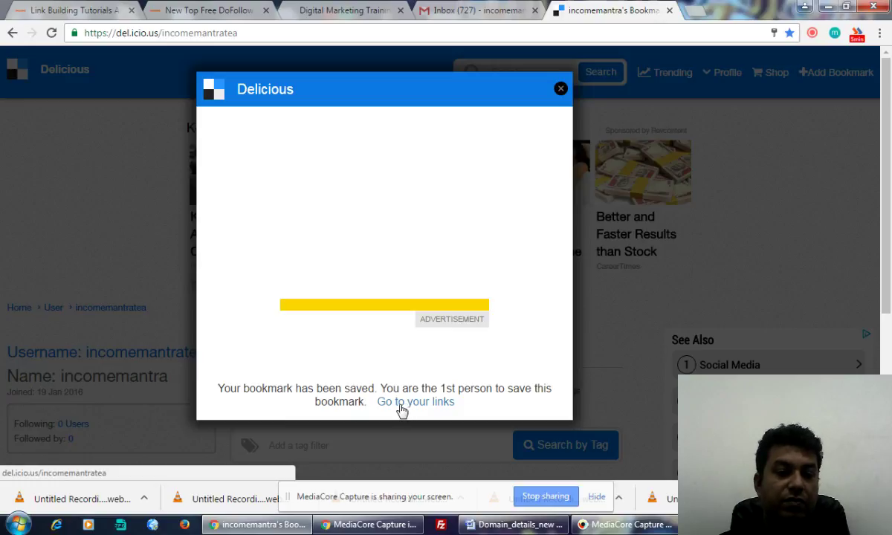
{"action": "left_click", "coordinate": [401, 402]}
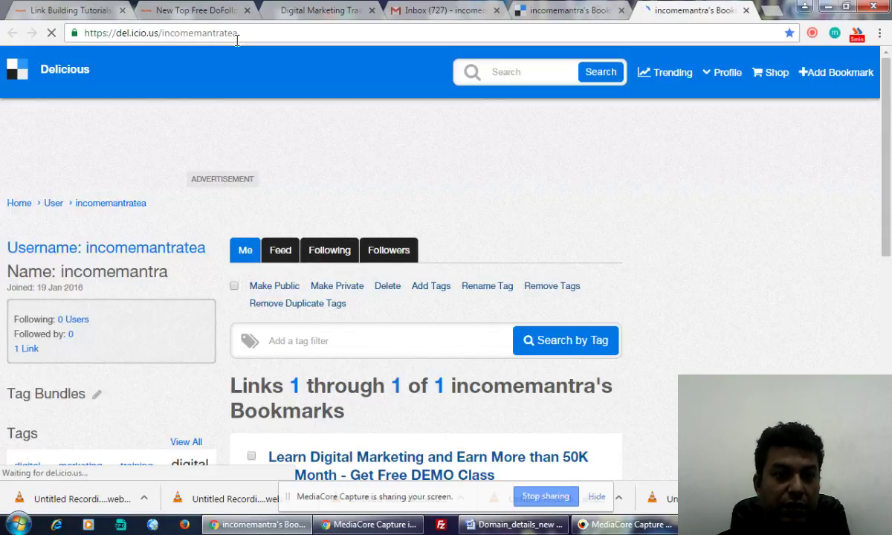
{"action": "scroll", "coordinate": [556, 215], "scroll_direction": "down", "scroll_amount": 1}
{"action": "scroll", "coordinate": [556, 215], "scroll_direction": "down", "scroll_amount": 2}
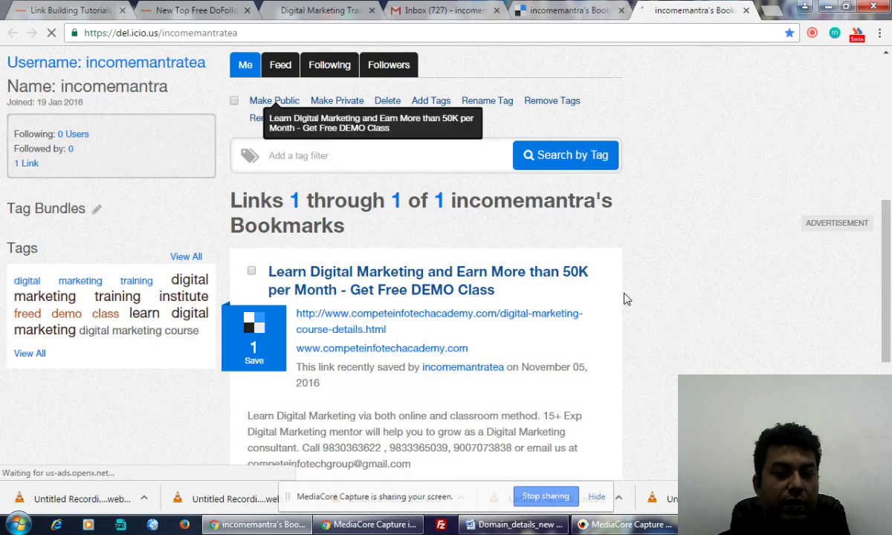
{"action": "scroll", "coordinate": [348, 265], "scroll_direction": "down", "scroll_amount": 2}
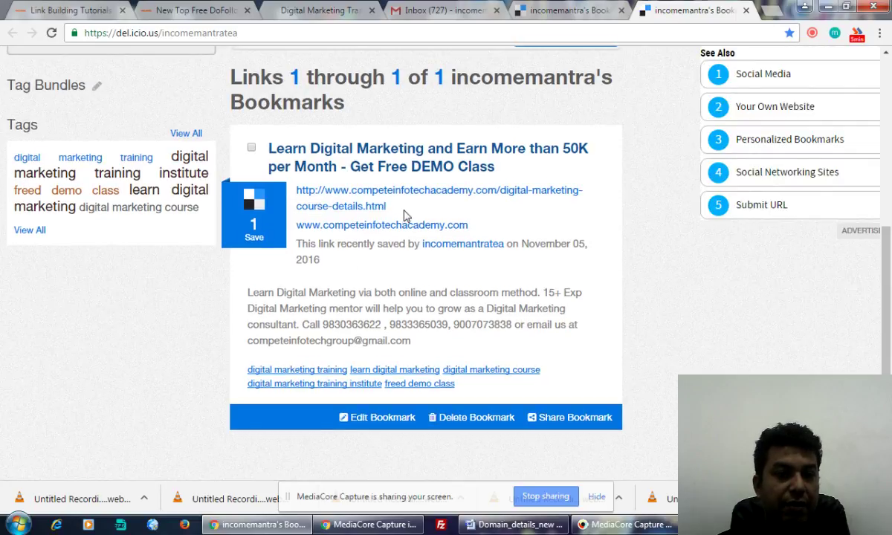
{"action": "scroll", "coordinate": [405, 215], "scroll_direction": "up", "scroll_amount": 4}
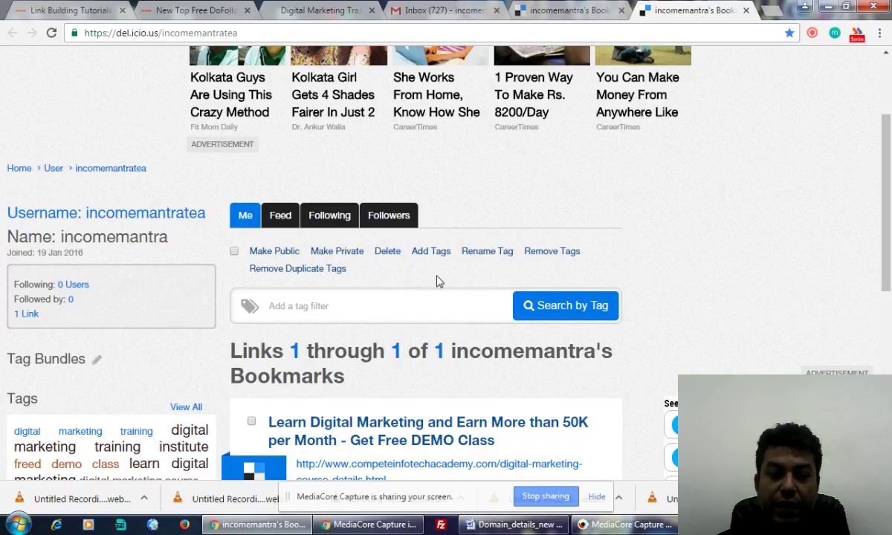
{"action": "scroll", "coordinate": [414, 290], "scroll_direction": "down", "scroll_amount": 4}
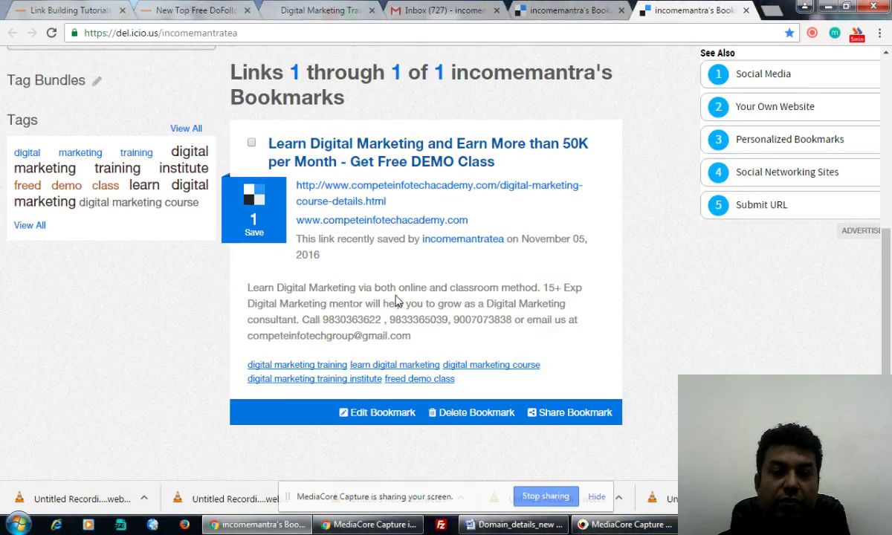
{"action": "scroll", "coordinate": [383, 290], "scroll_direction": "up", "scroll_amount": 2}
{"action": "scroll", "coordinate": [393, 301], "scroll_direction": "up", "scroll_amount": 5}
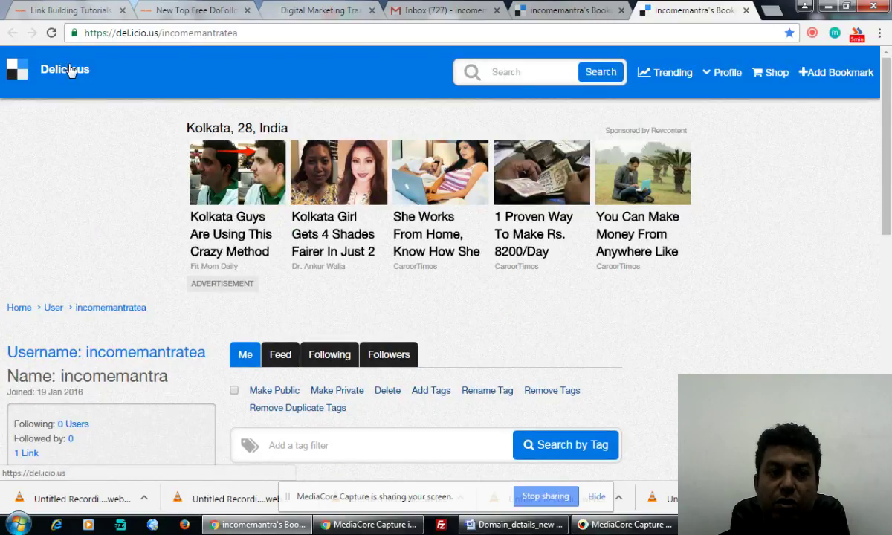
{"action": "left_click", "coordinate": [64, 67]}
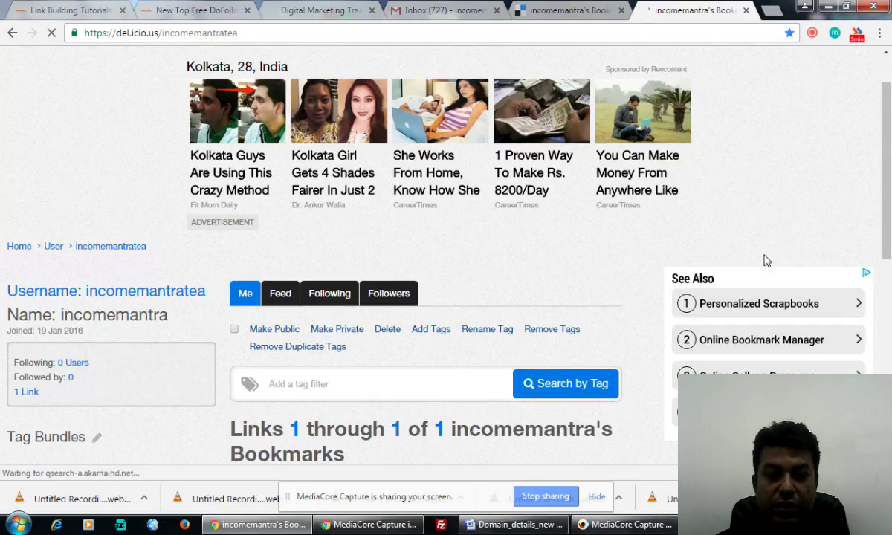
Step: Filter your bookmarks by the tag 'digital marketing training' and review the single result
{"action": "scroll", "coordinate": [316, 232], "scroll_direction": "down", "scroll_amount": 2}
{"action": "left_click", "coordinate": [316, 232]}
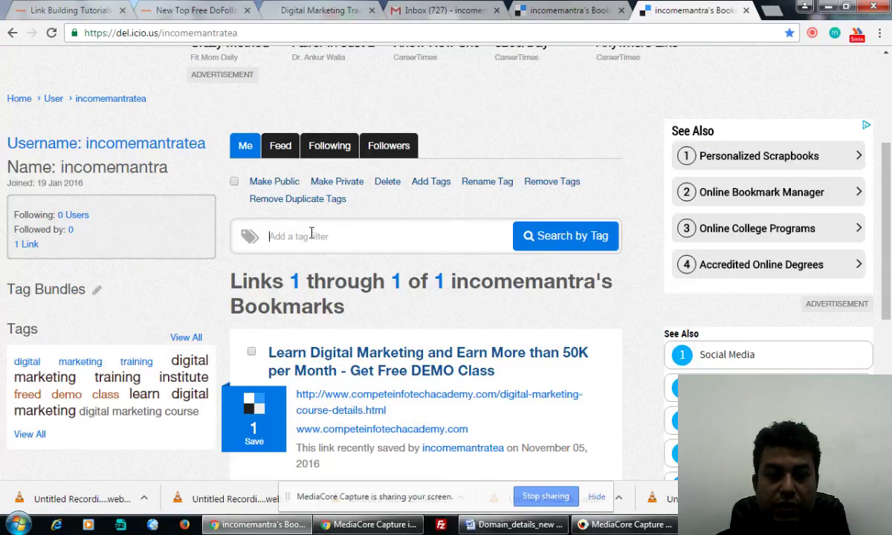
{"action": "type", "text": "digital "}
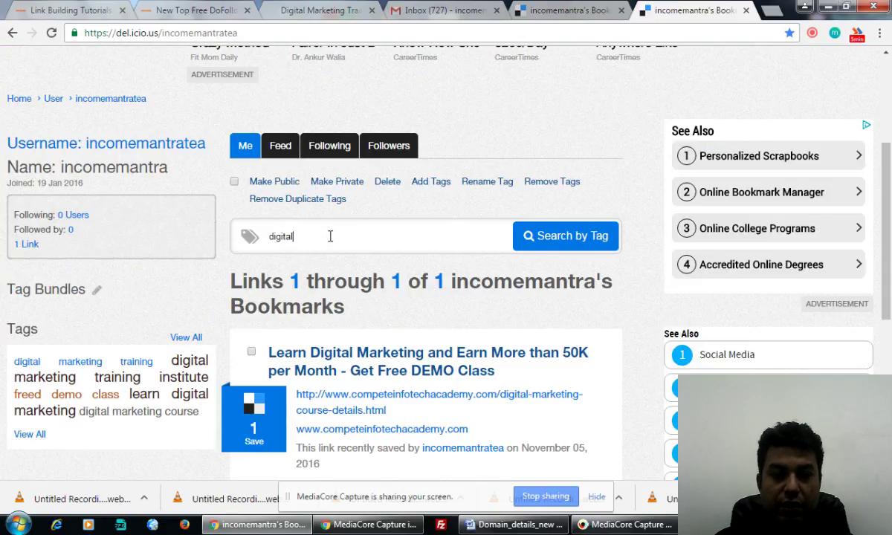
{"action": "type", "text": "marketing tra"}
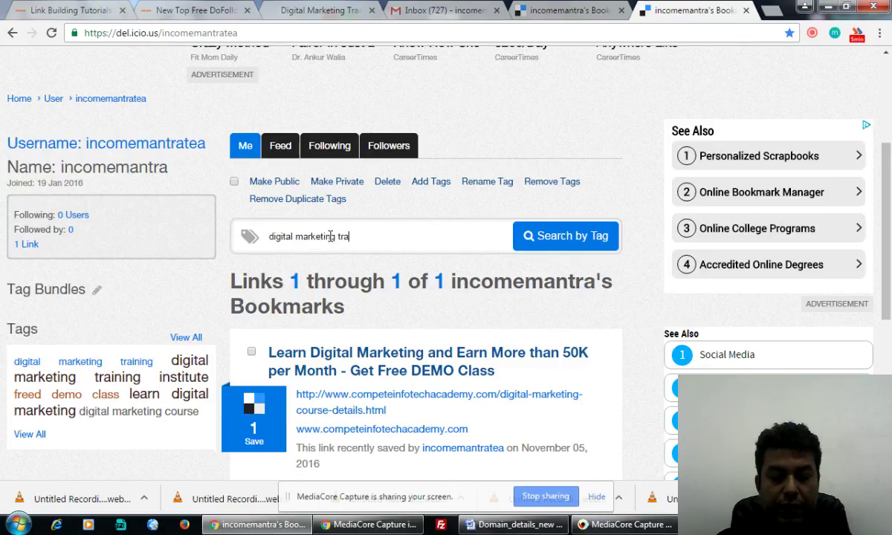
{"action": "type", "text": "ining"}
{"action": "key", "text": "Return"}
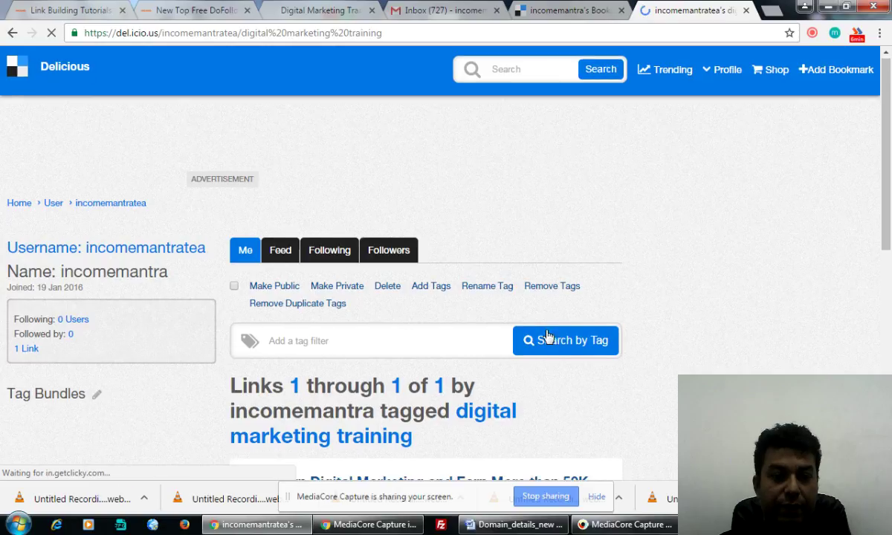
{"action": "scroll", "coordinate": [547, 337], "scroll_direction": "down", "scroll_amount": 5}
{"action": "scroll", "coordinate": [326, 246], "scroll_direction": "down", "scroll_amount": 3}
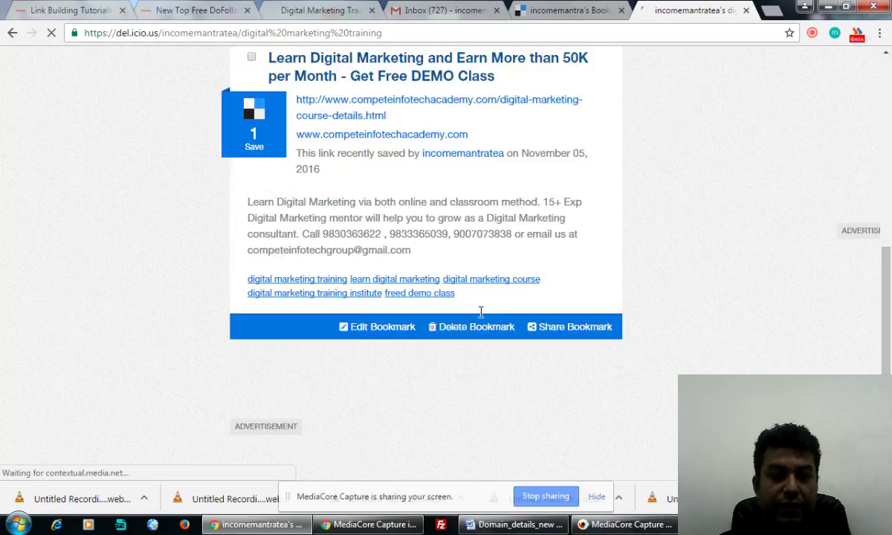
{"action": "scroll", "coordinate": [480, 320], "scroll_direction": "up", "scroll_amount": 5}
{"action": "scroll", "coordinate": [480, 320], "scroll_direction": "up", "scroll_amount": 2}
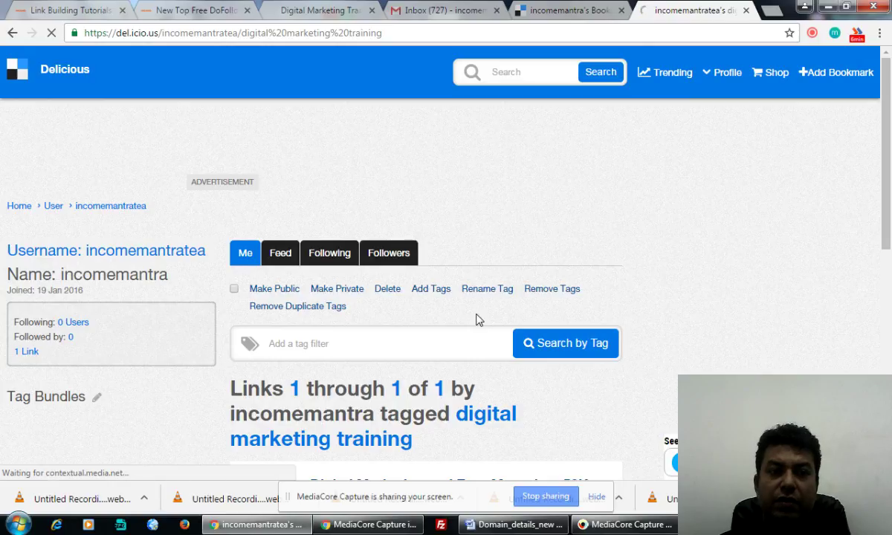
Step: Search Delicious for 'digital marketing training' and confirm the course bookmark appears under My Links
{"action": "left_click", "coordinate": [494, 73]}
{"action": "type", "text": "digital ma"}
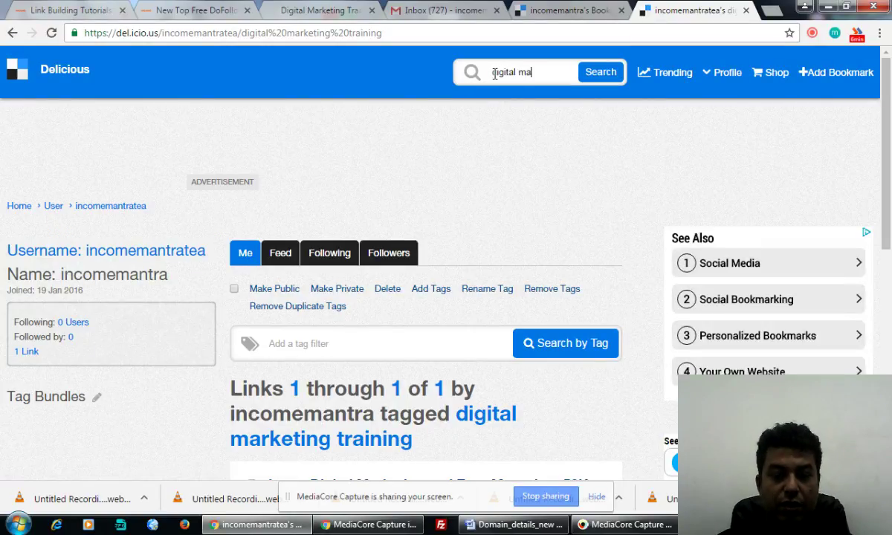
{"action": "type", "text": "rketing training"}
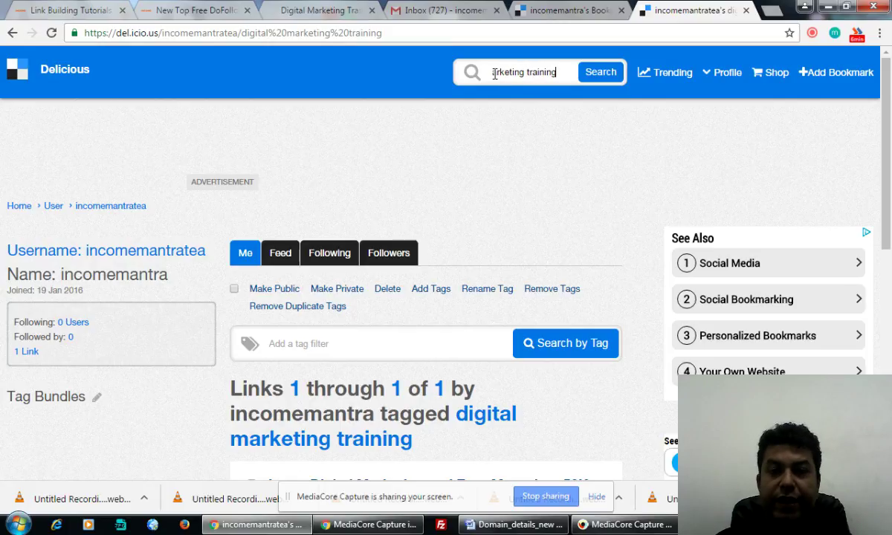
{"action": "key", "text": "Return"}
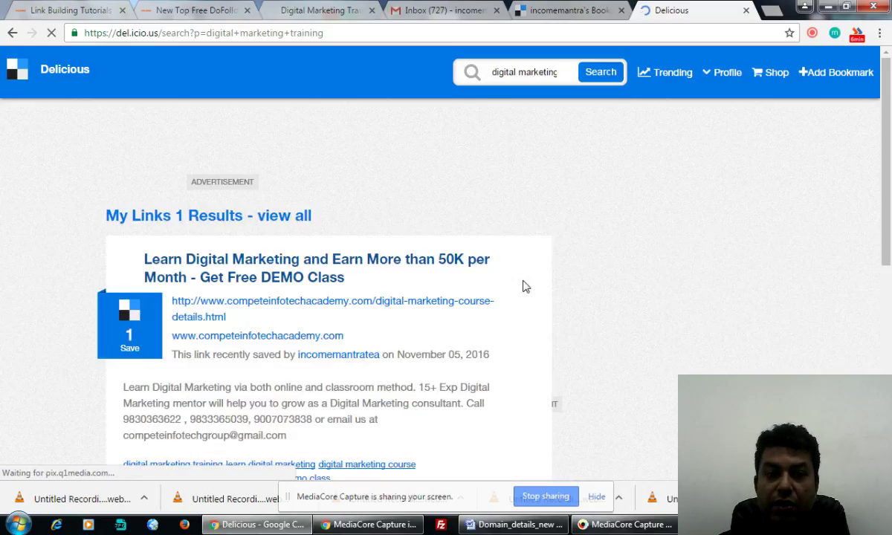
{"action": "scroll", "coordinate": [523, 287], "scroll_direction": "down", "scroll_amount": 5}
{"action": "scroll", "coordinate": [469, 279], "scroll_direction": "up", "scroll_amount": 5}
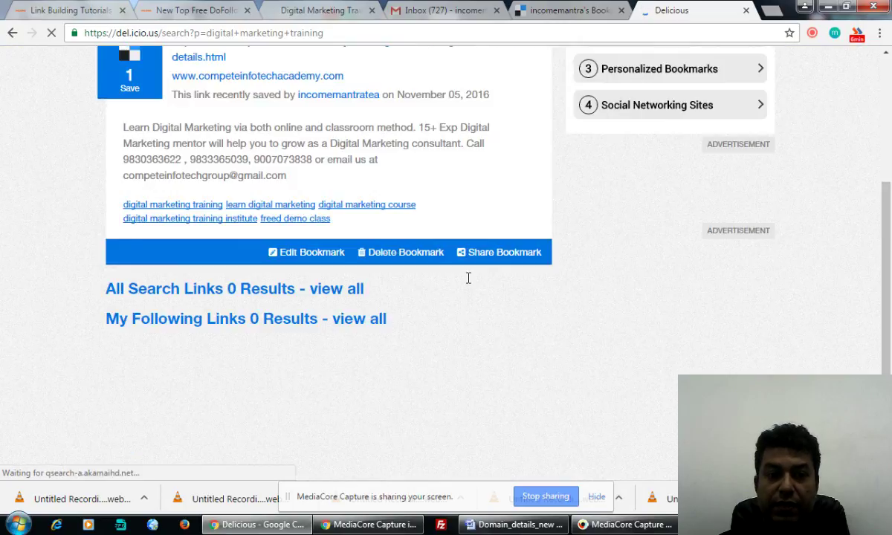